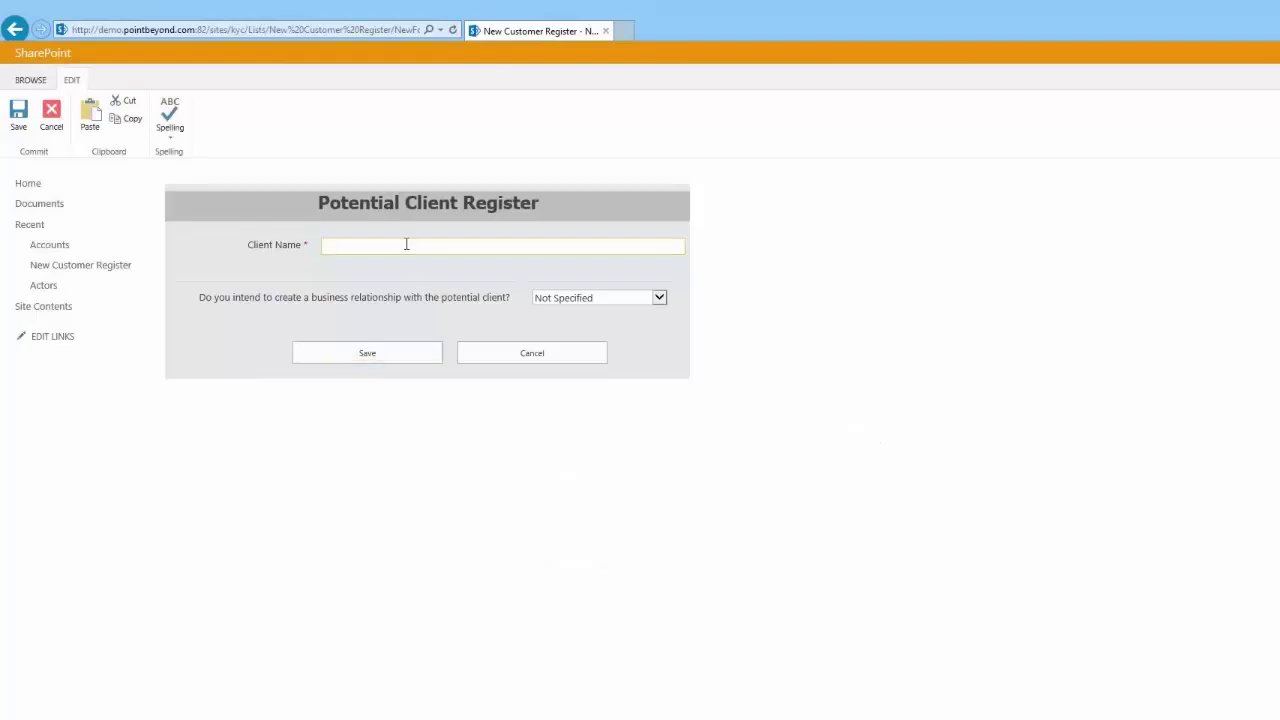
Step: Enter the client's full name, answer Yes to business relationship, and choose Single Individual
click(604, 298)
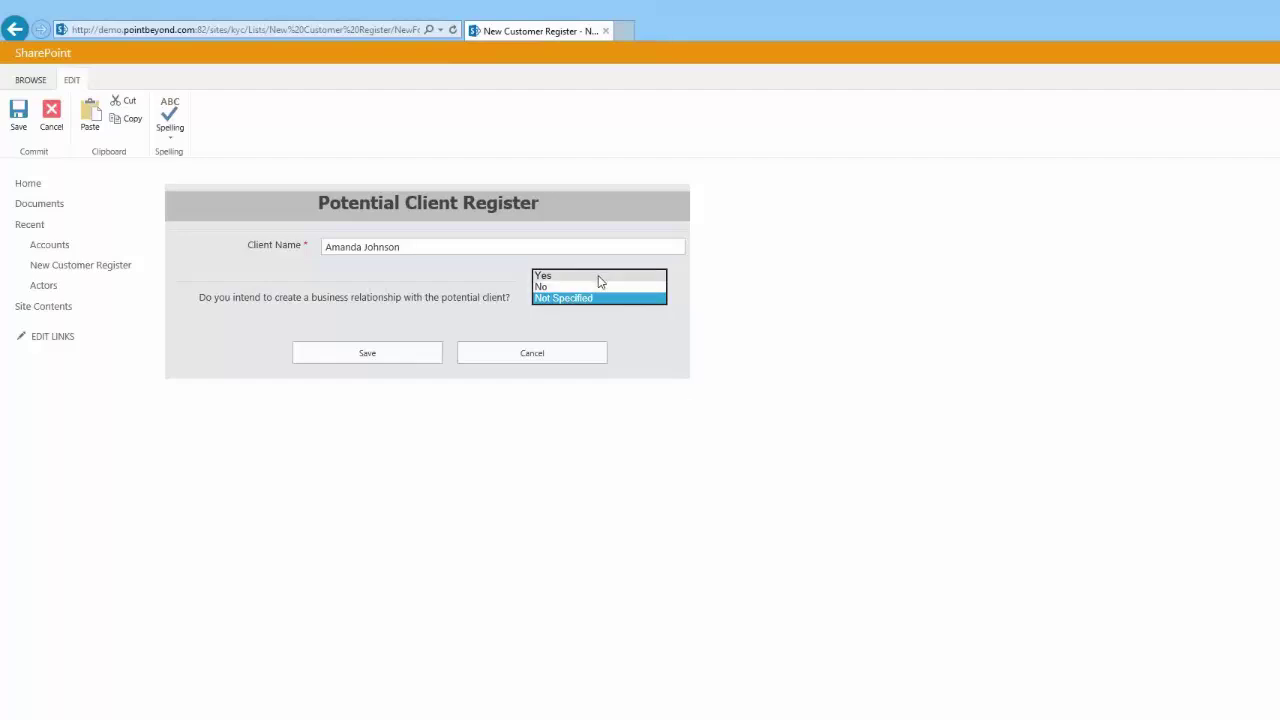
click(598, 276)
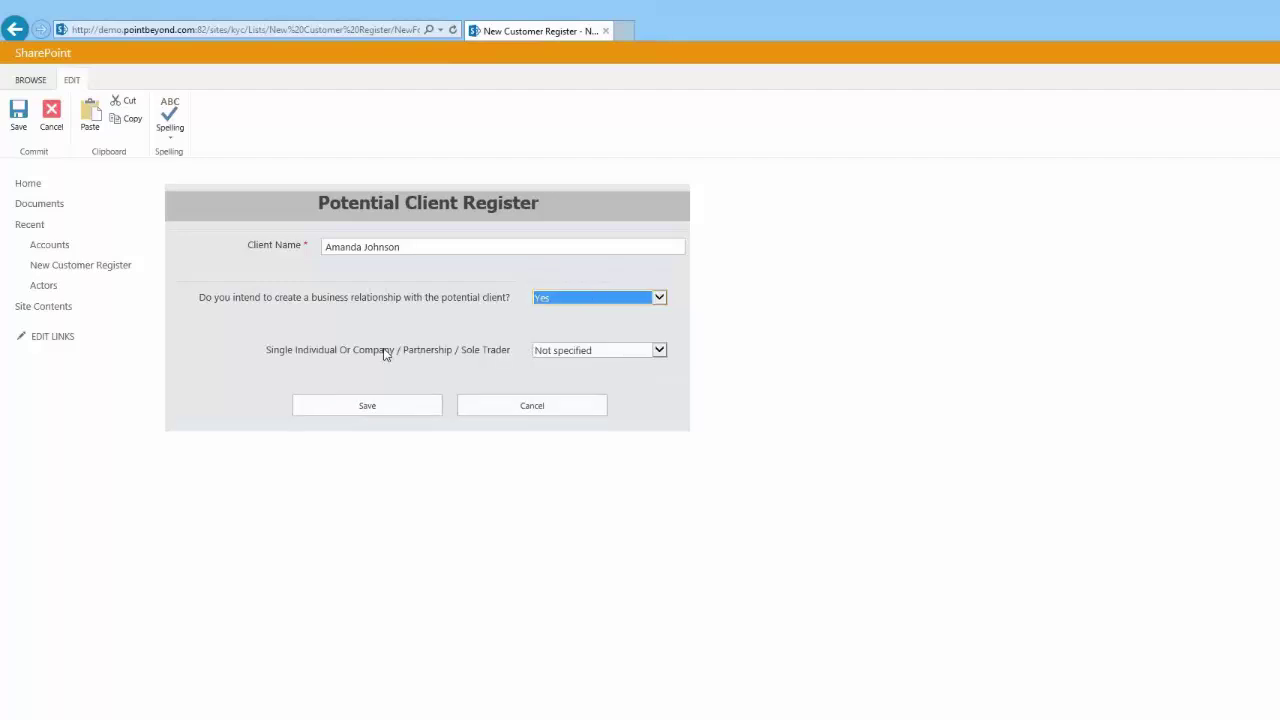
click(600, 351)
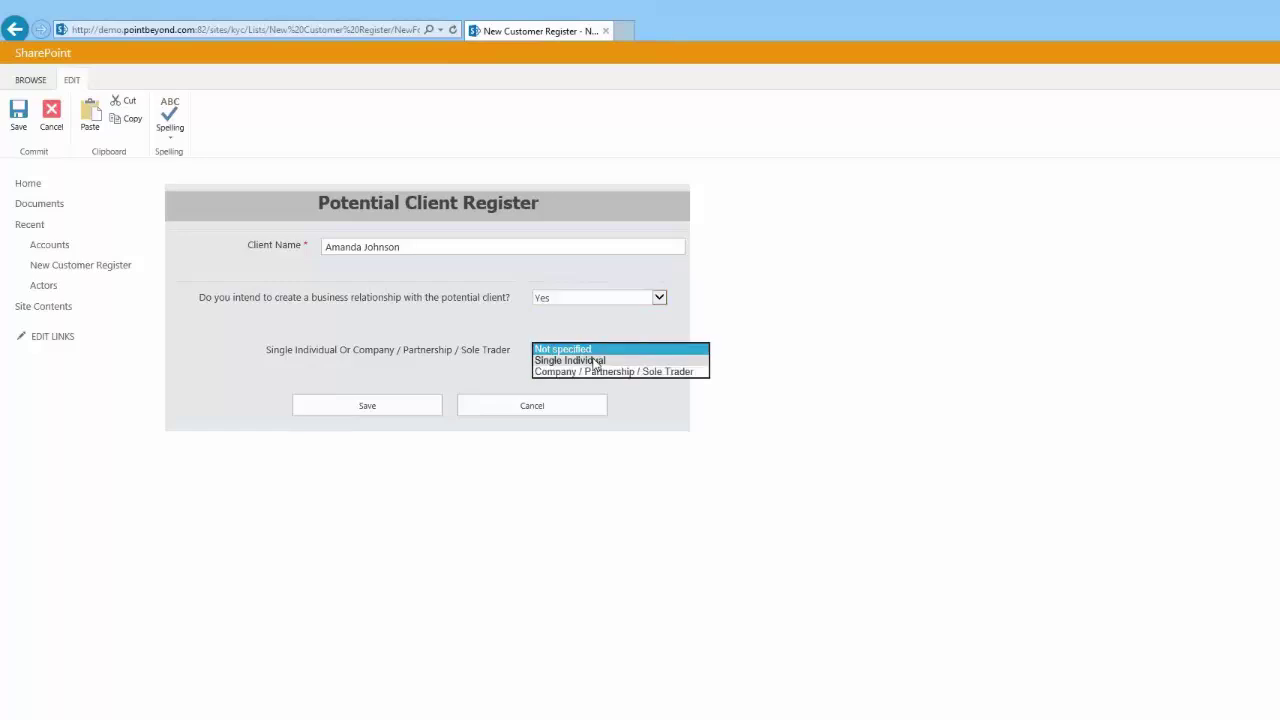
click(596, 361)
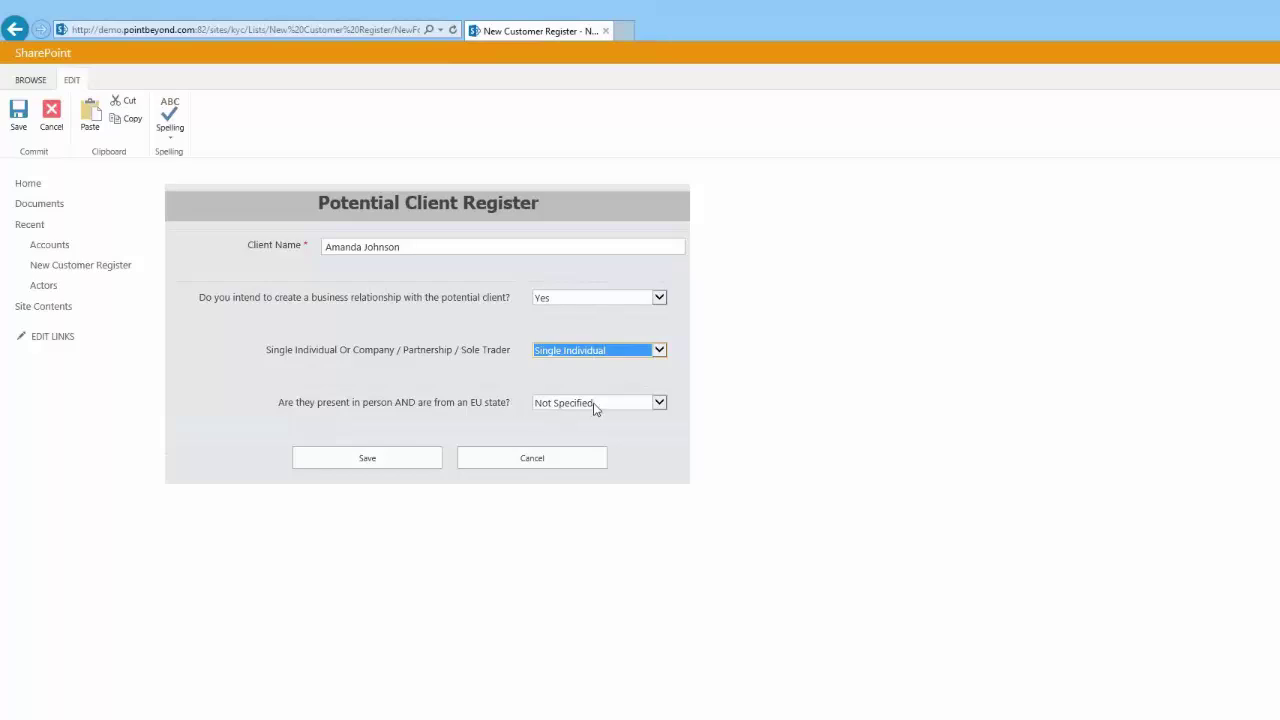
Step: Answer Yes to EU in-person presence and politically exposed person, then save the registration
click(595, 404)
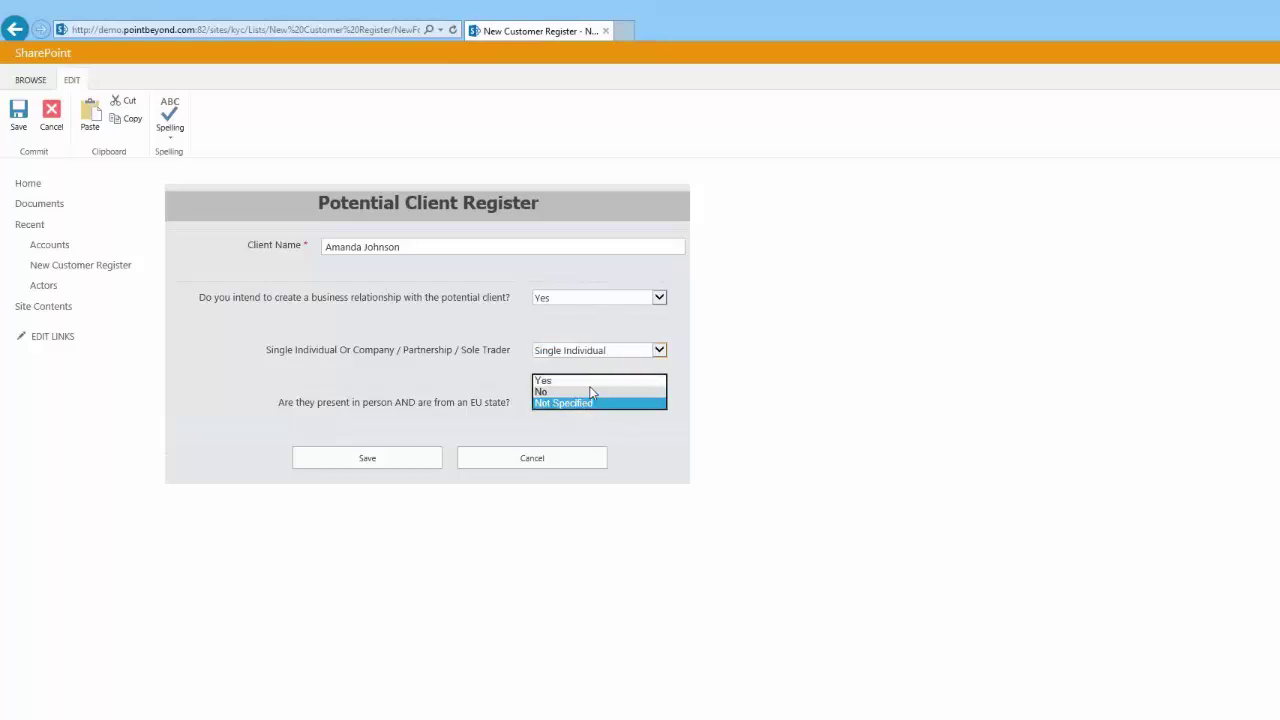
click(591, 383)
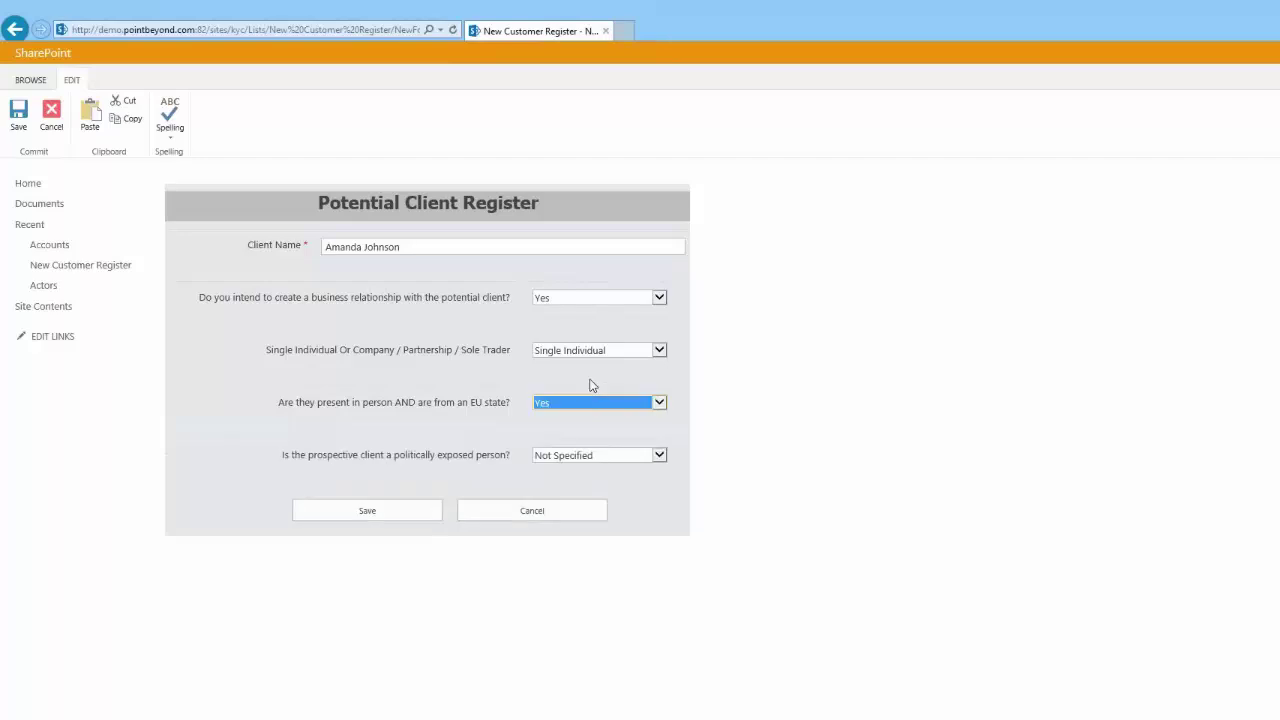
click(622, 458)
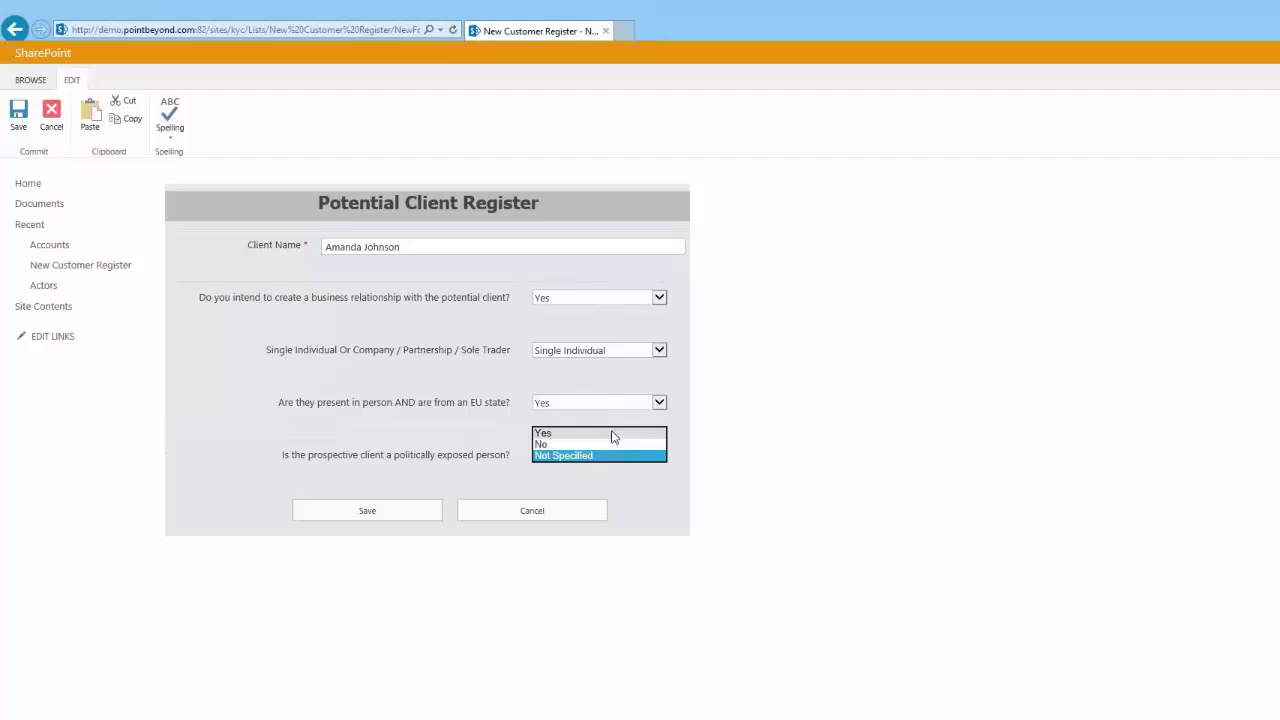
click(613, 434)
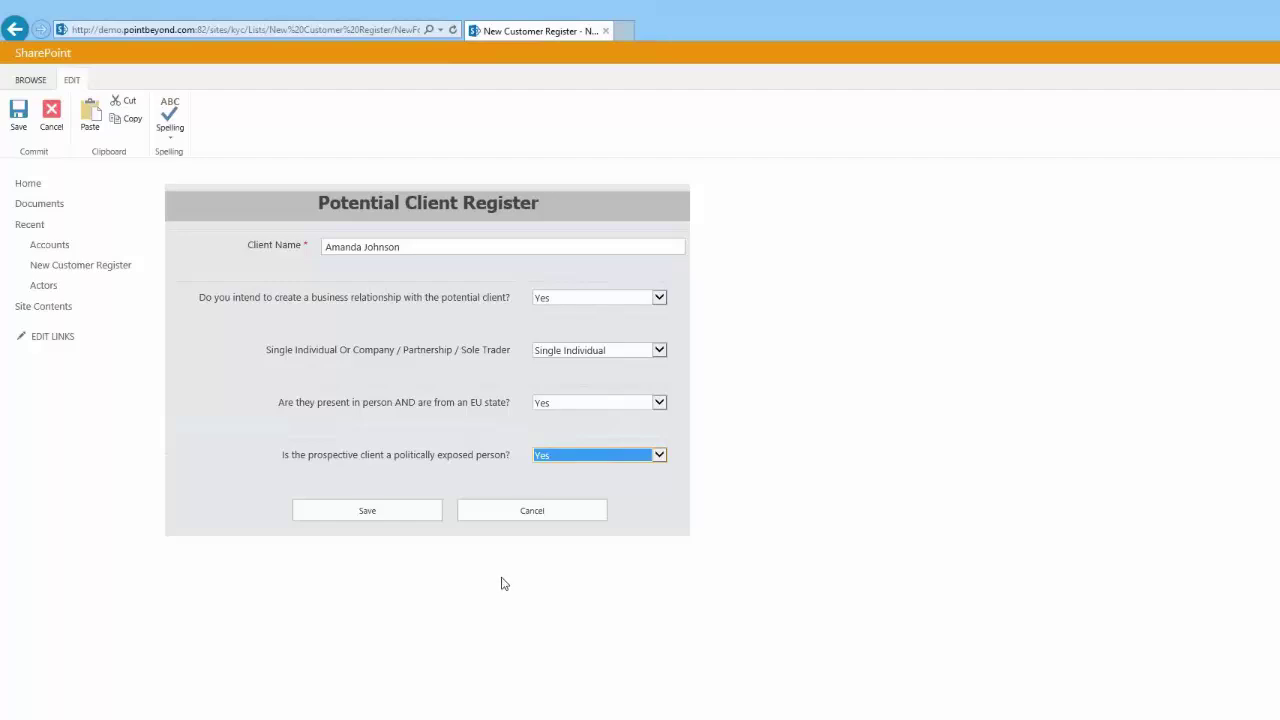
click(403, 512)
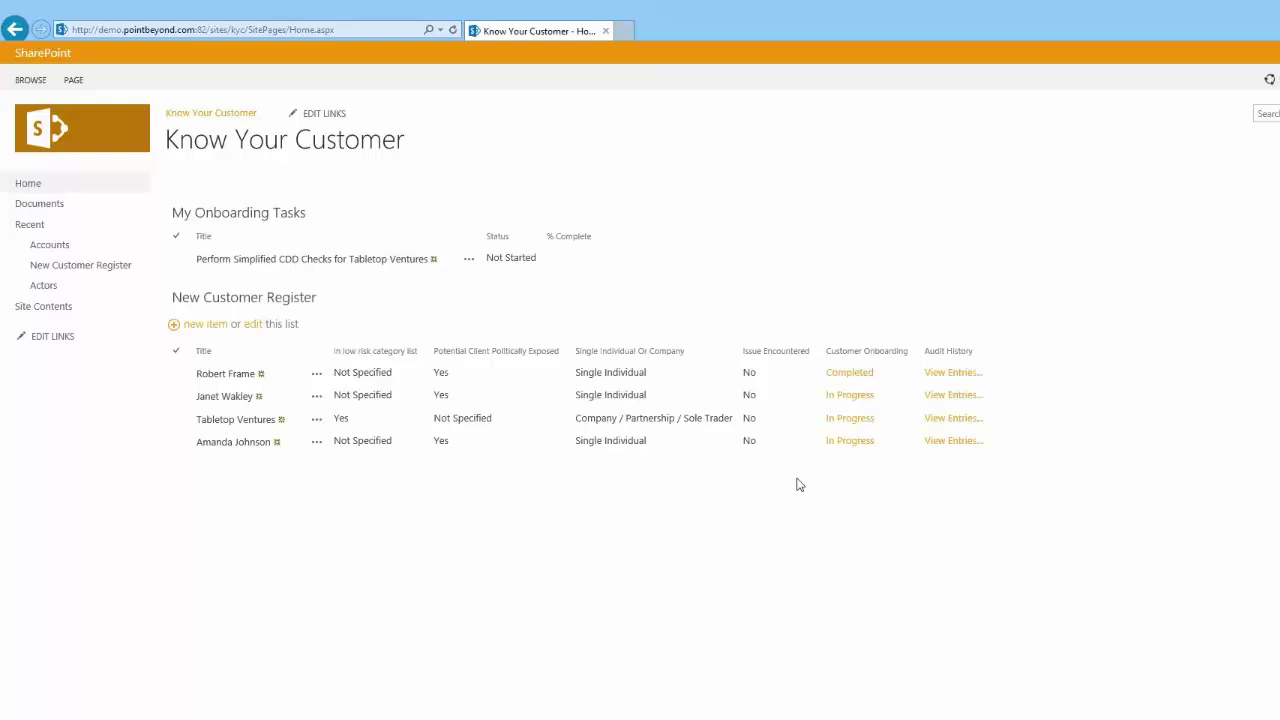
Step: Bring the approver's browser window on screen and maximize it to see their onboarding tasks
double_click(440, 443)
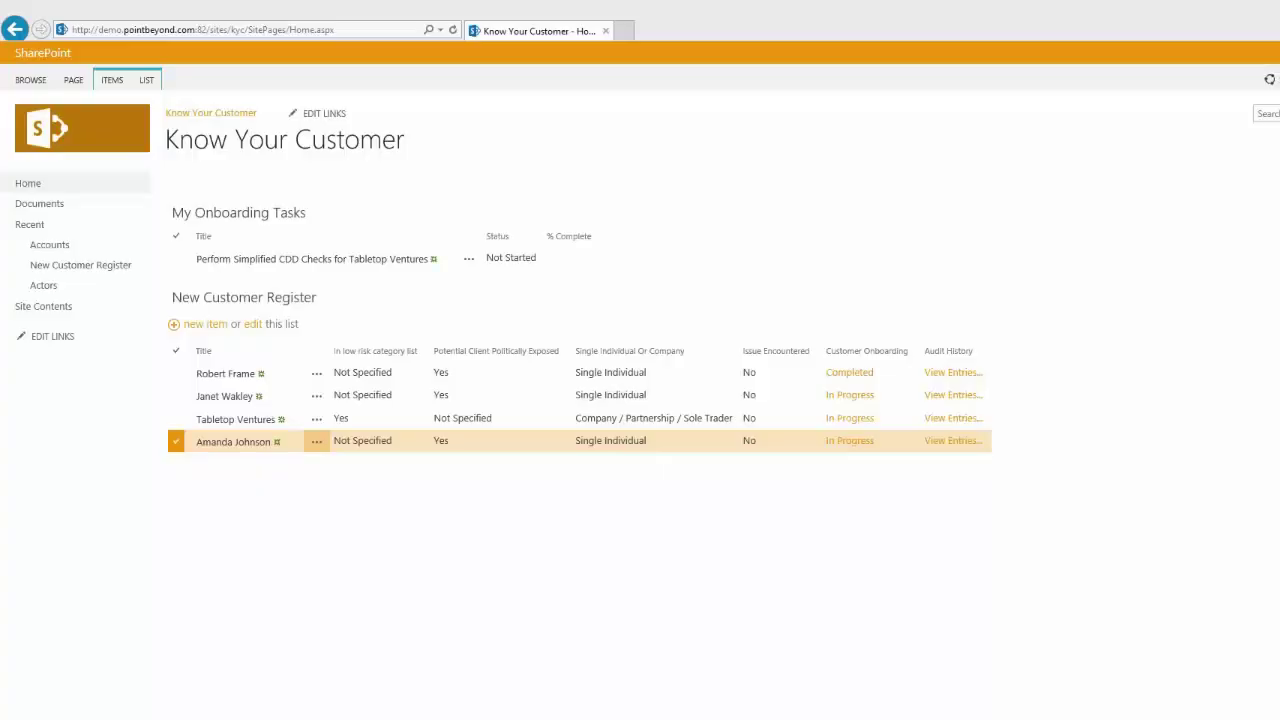
drag(0, 97, 841, 132)
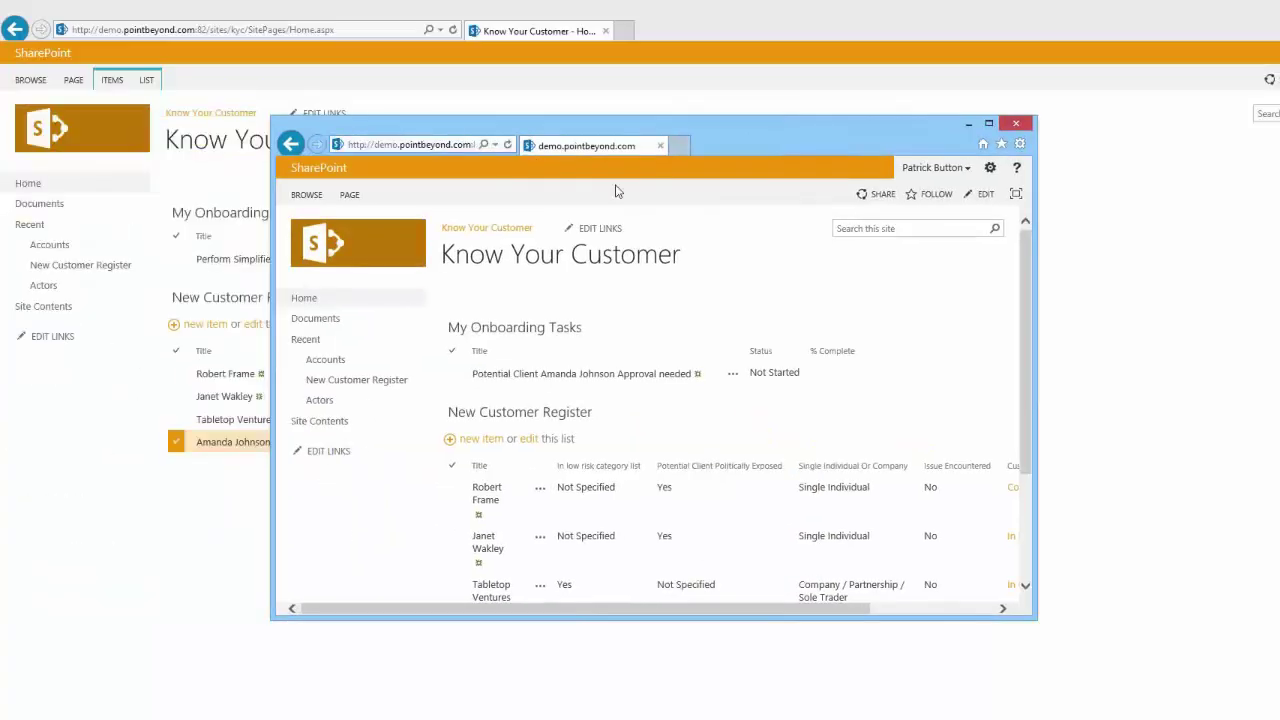
click(989, 125)
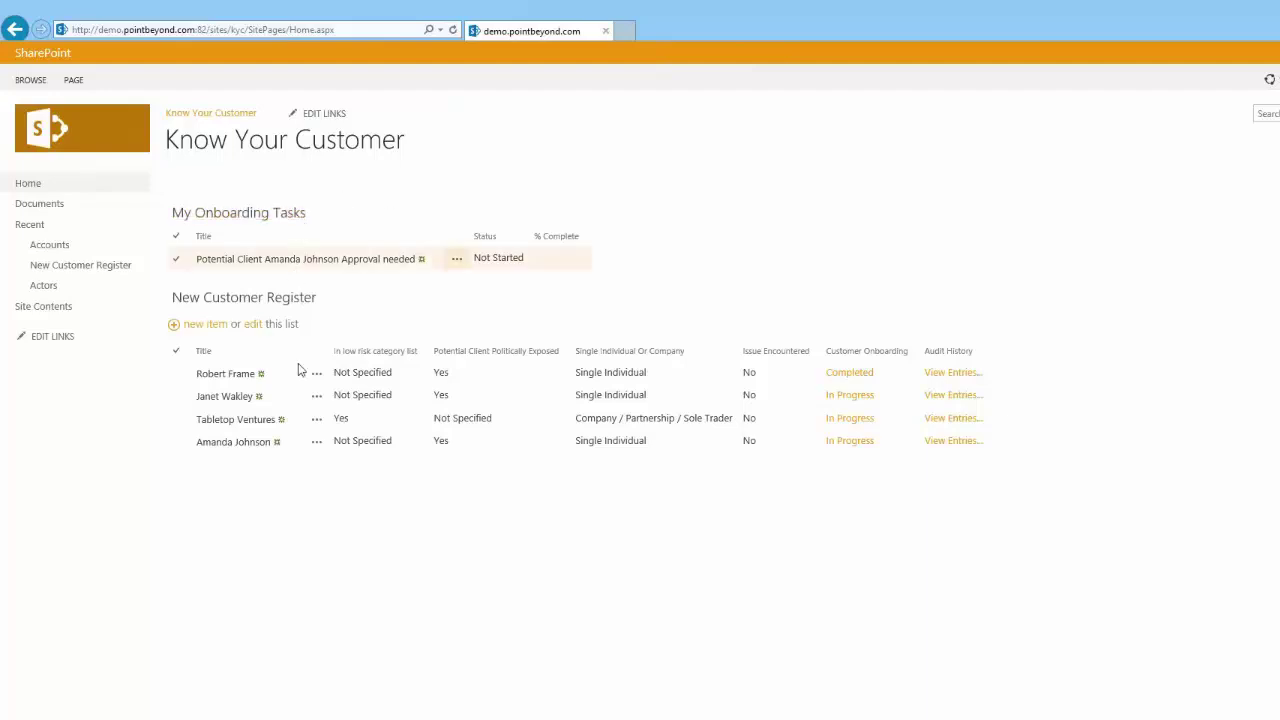
click(246, 426)
Step: Set the client's approval task to Approved with a comment that the client is already known
click(456, 261)
click(456, 261)
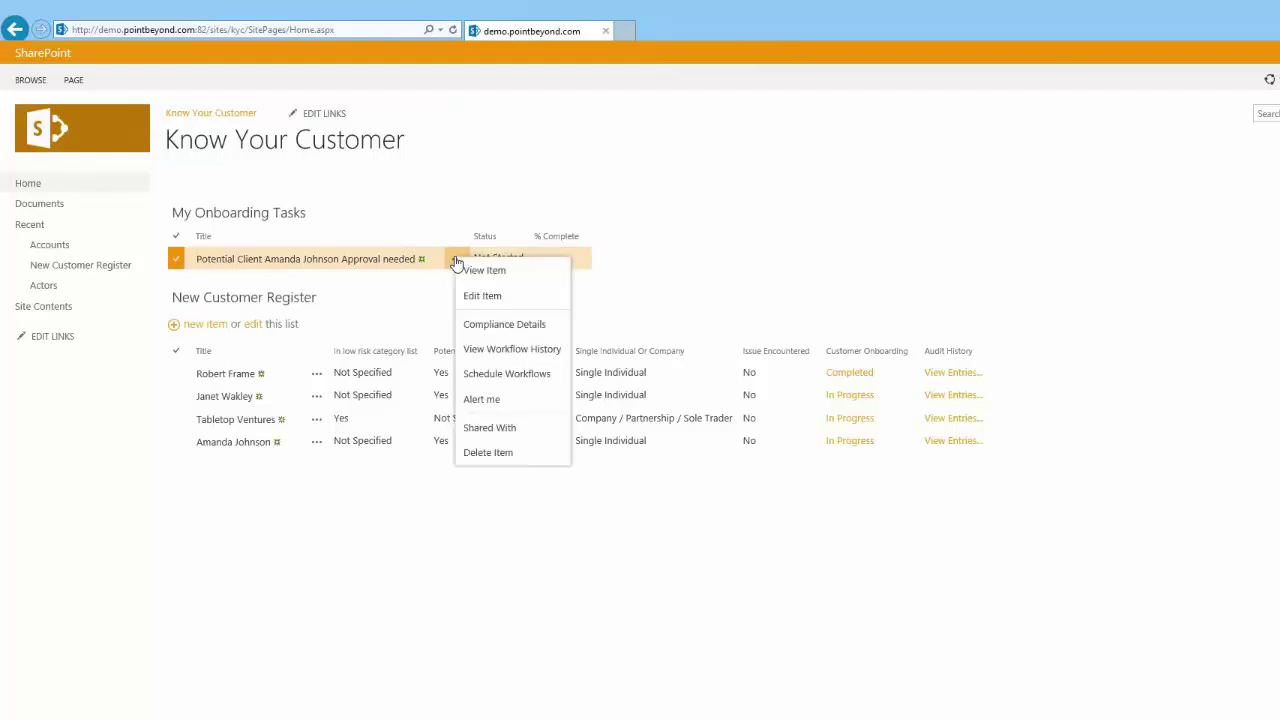
click(478, 299)
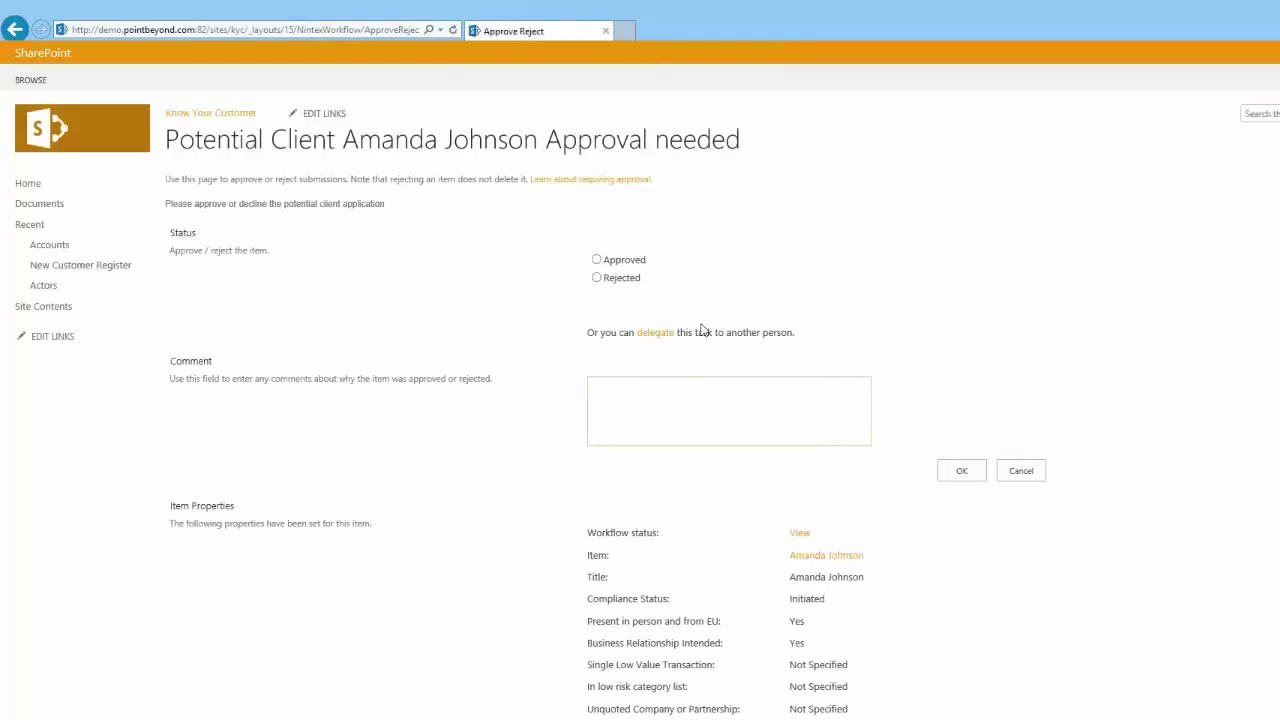
click(597, 261)
click(631, 414)
text(Amanda is known to us.)
click(959, 472)
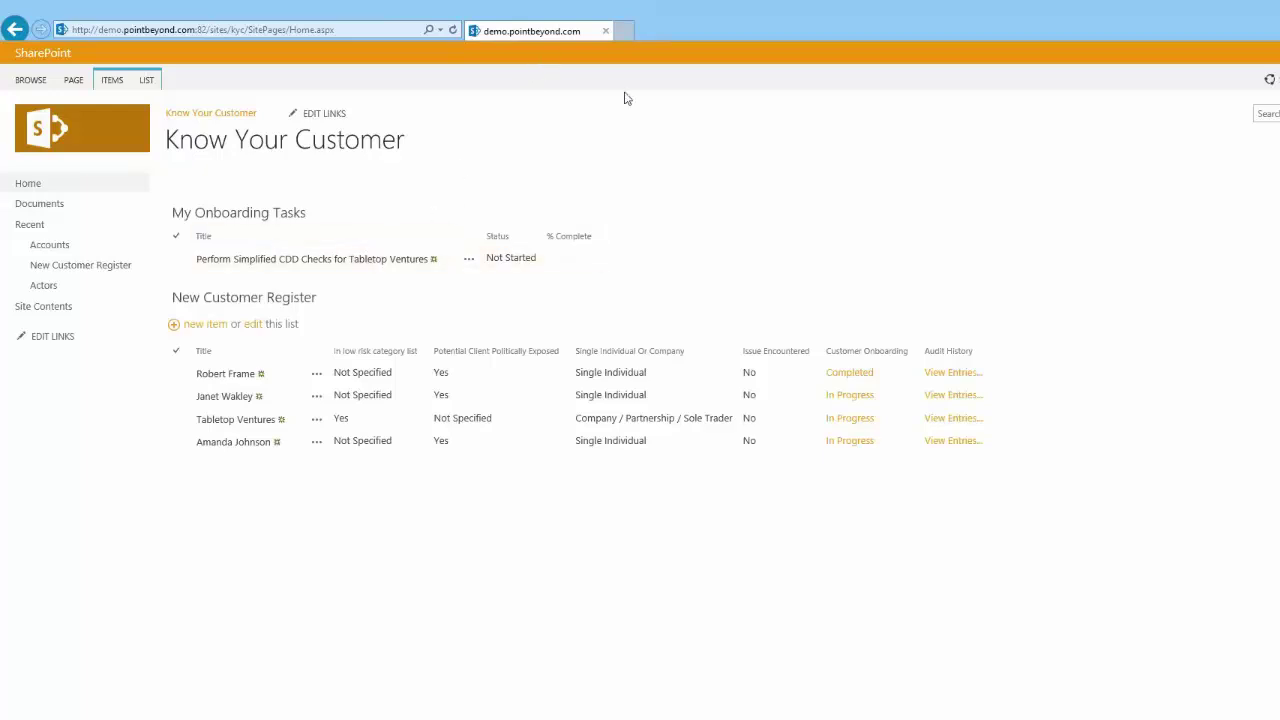
Step: Reload the page and open the new source of wealth and funds task in edit mode
click(452, 31)
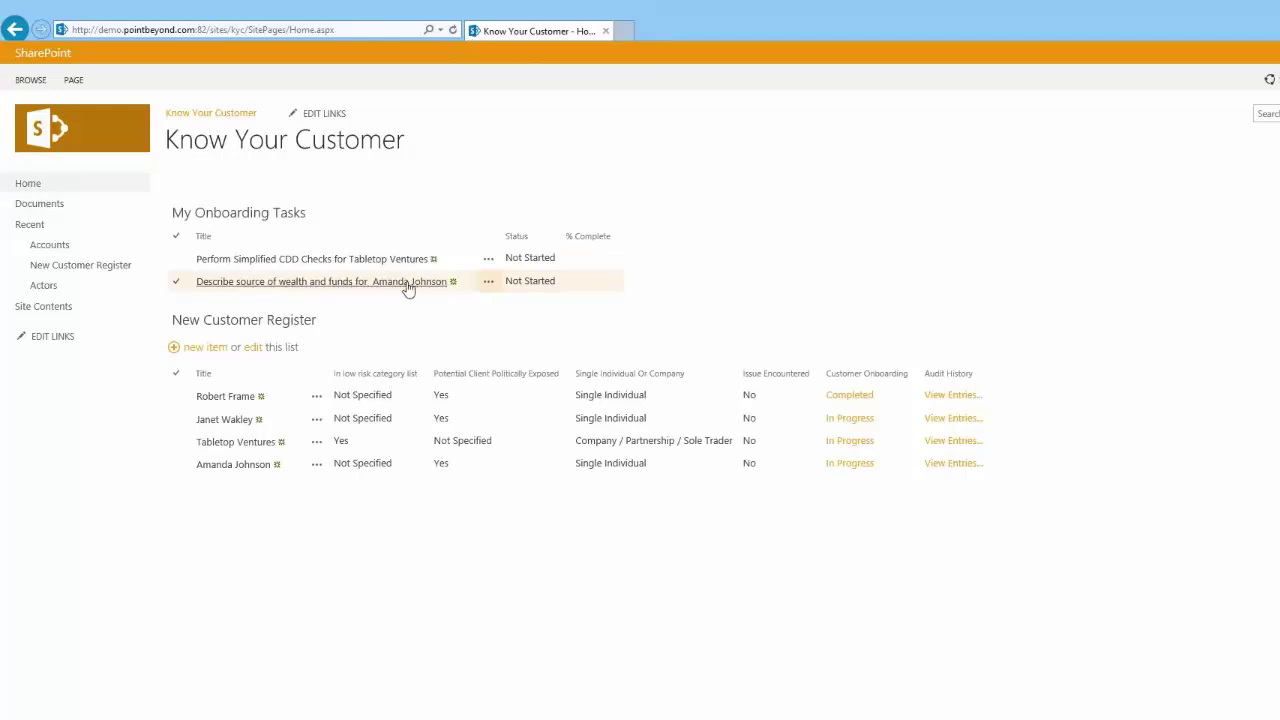
click(489, 286)
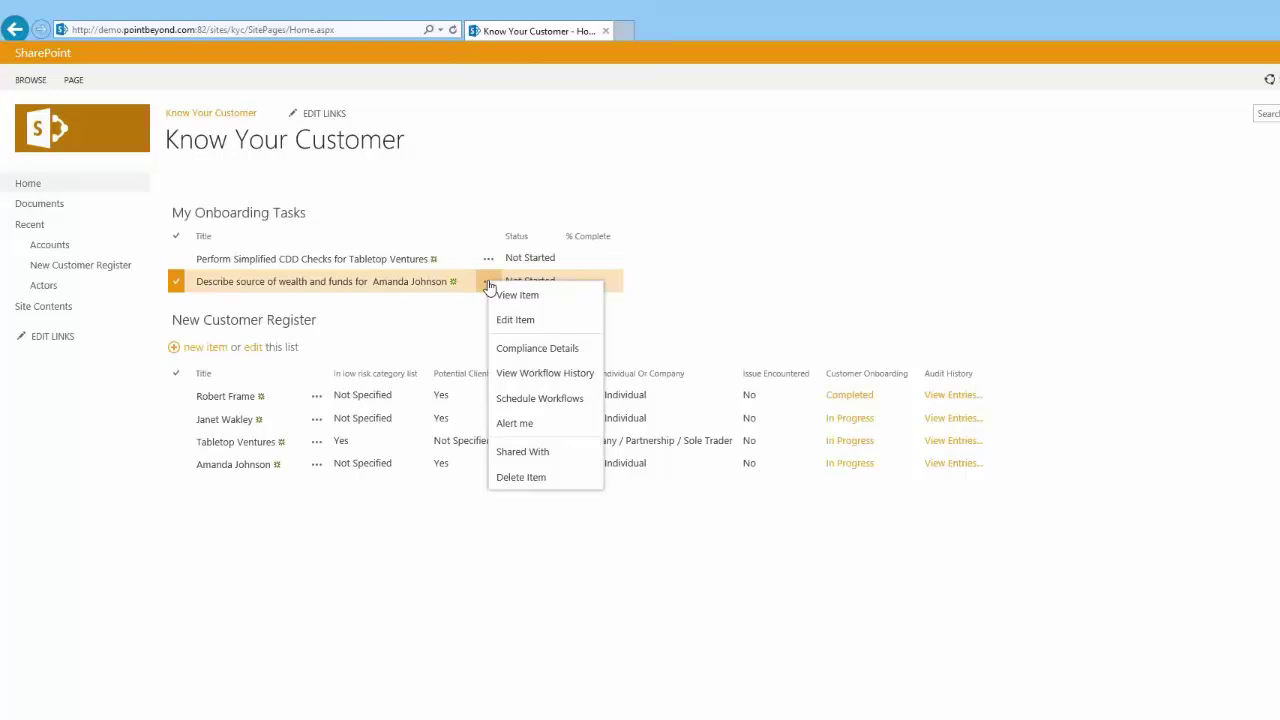
click(522, 324)
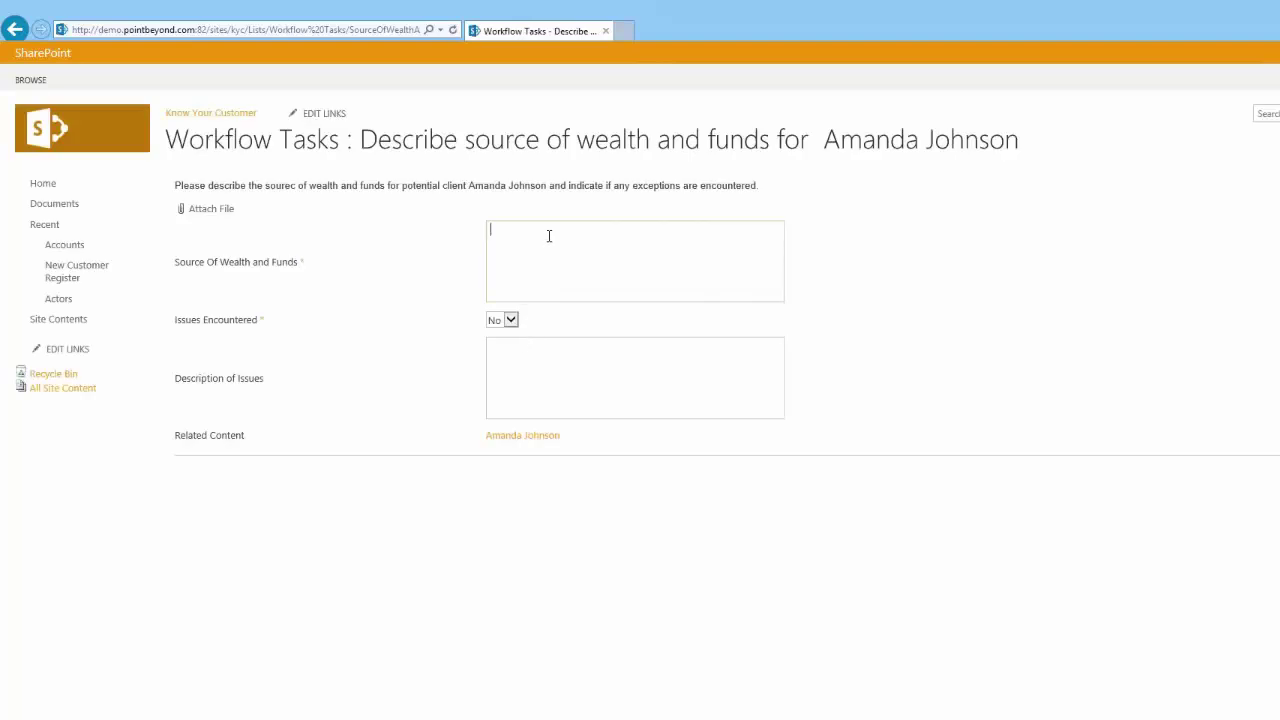
Step: Record 'Funds are from company sale.' as the source of funds, keeping Issues Encountered at No
text(Funds are from company sale.)
click(512, 321)
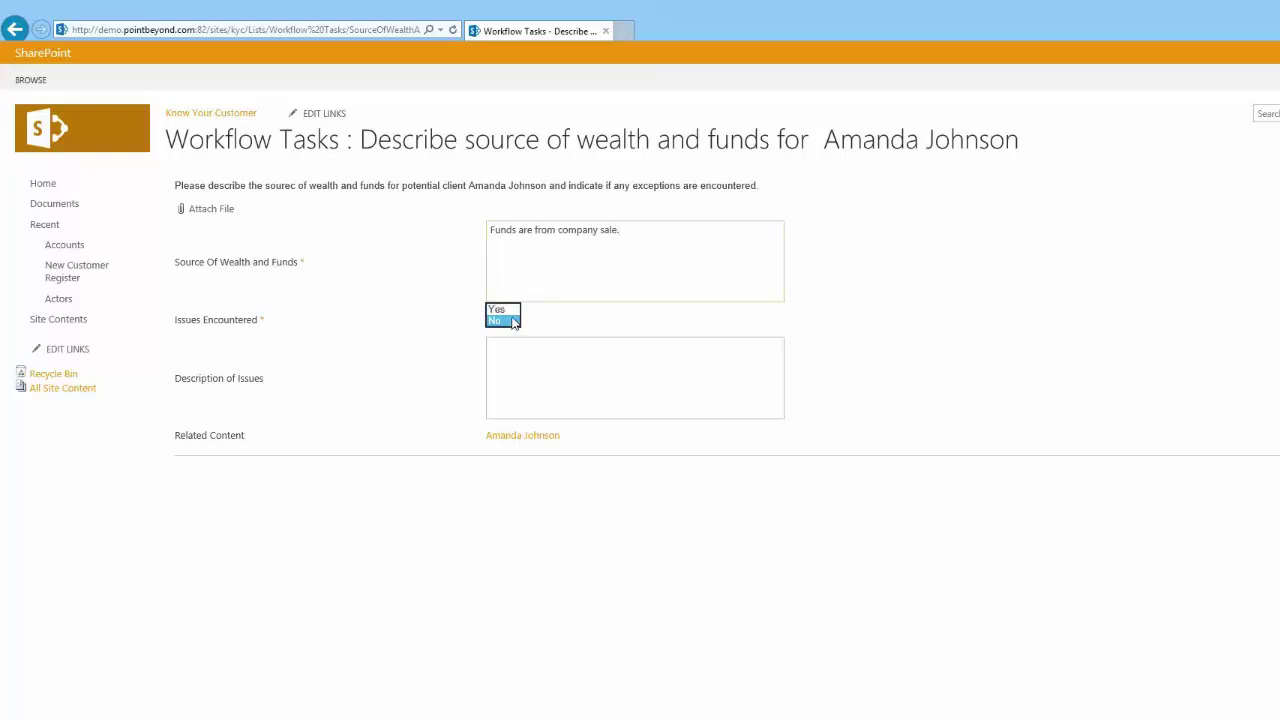
click(511, 320)
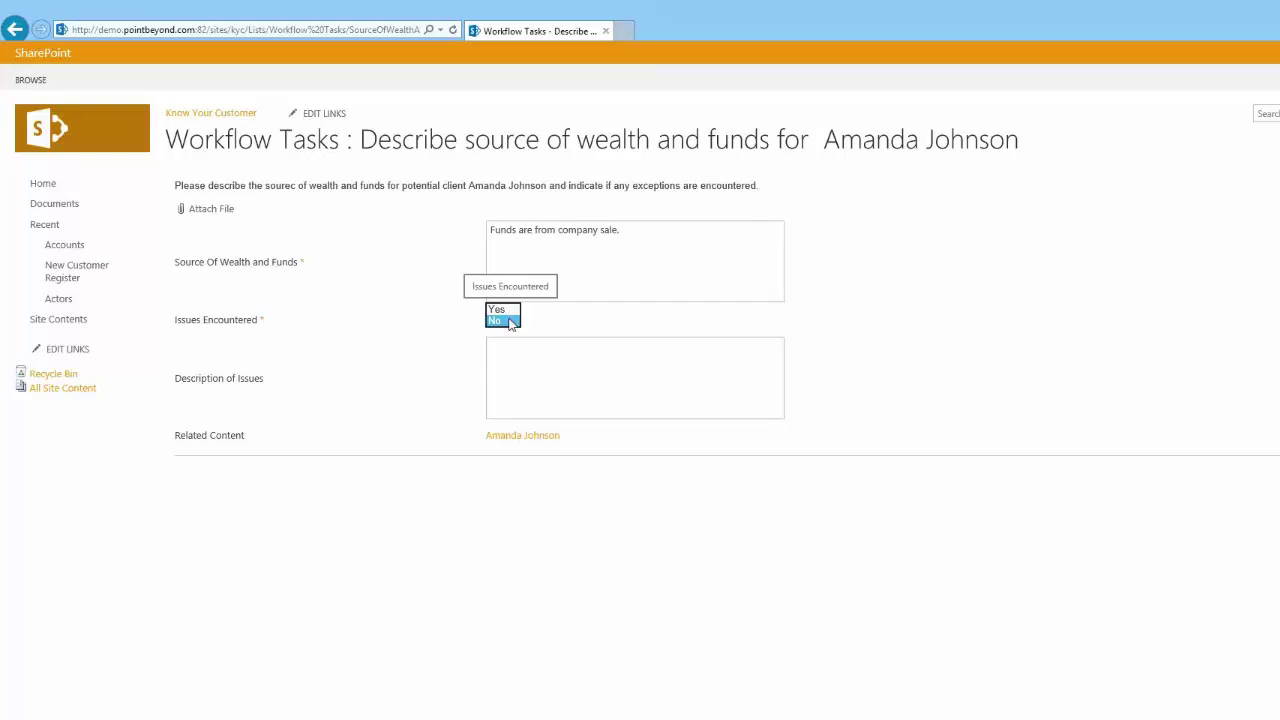
click(511, 321)
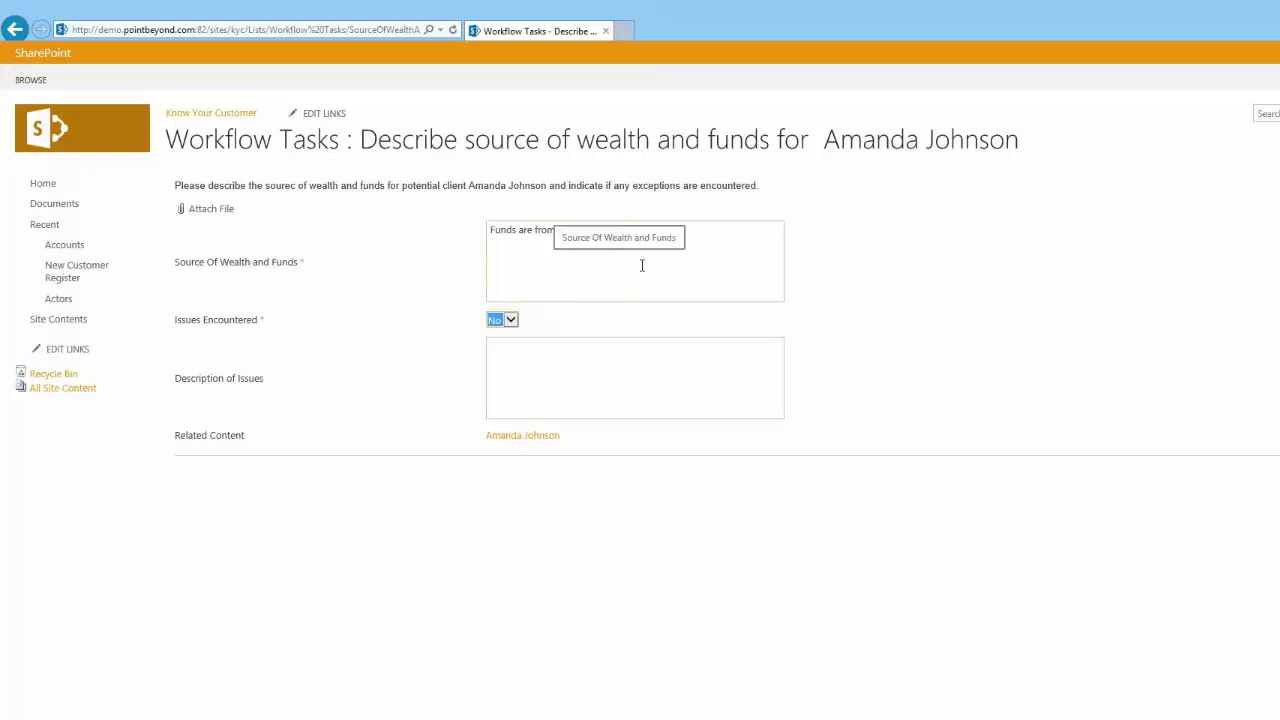
click(730, 237)
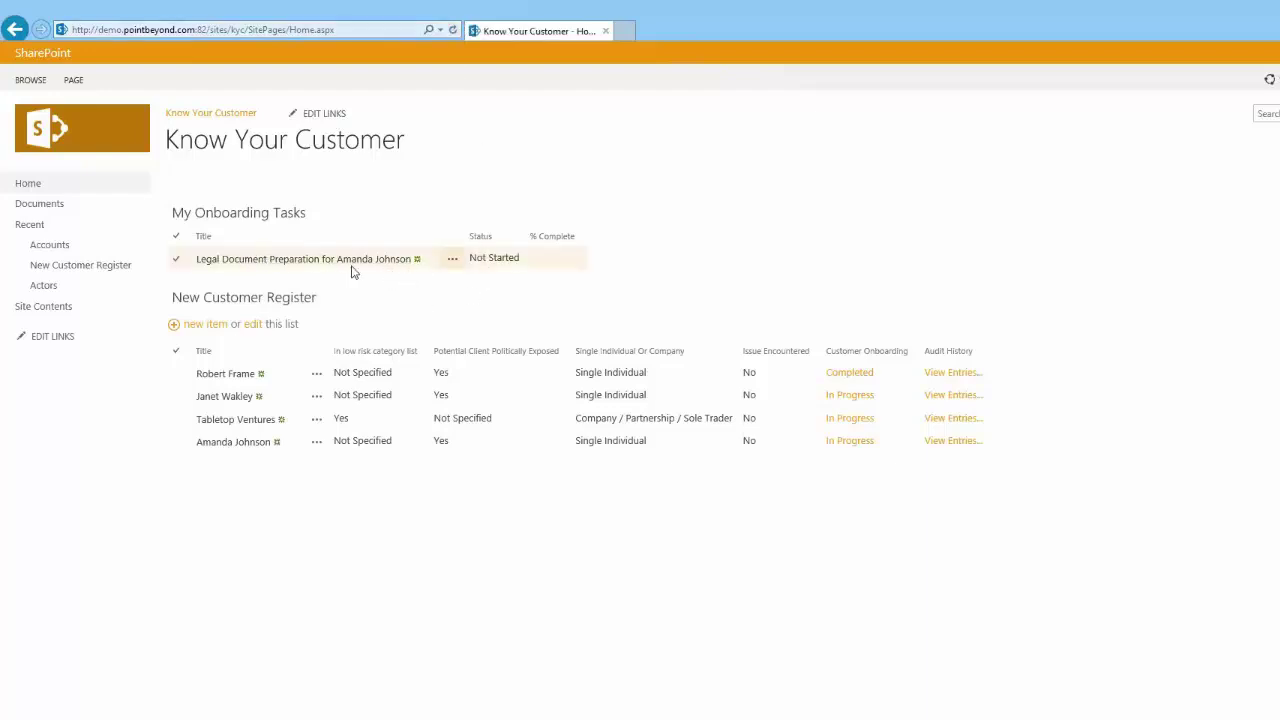
Step: Edit the legal document task and enter 'Contract and letter completed.' under Legal Documents Prepared
click(453, 262)
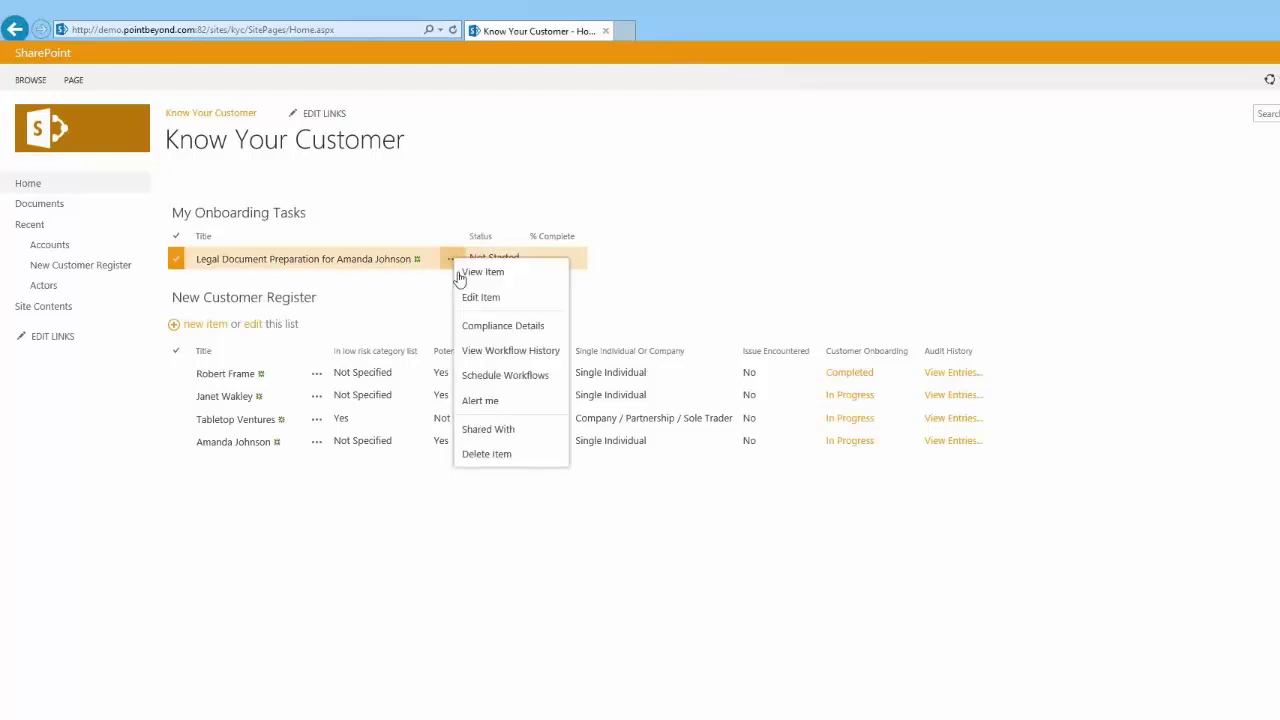
click(477, 299)
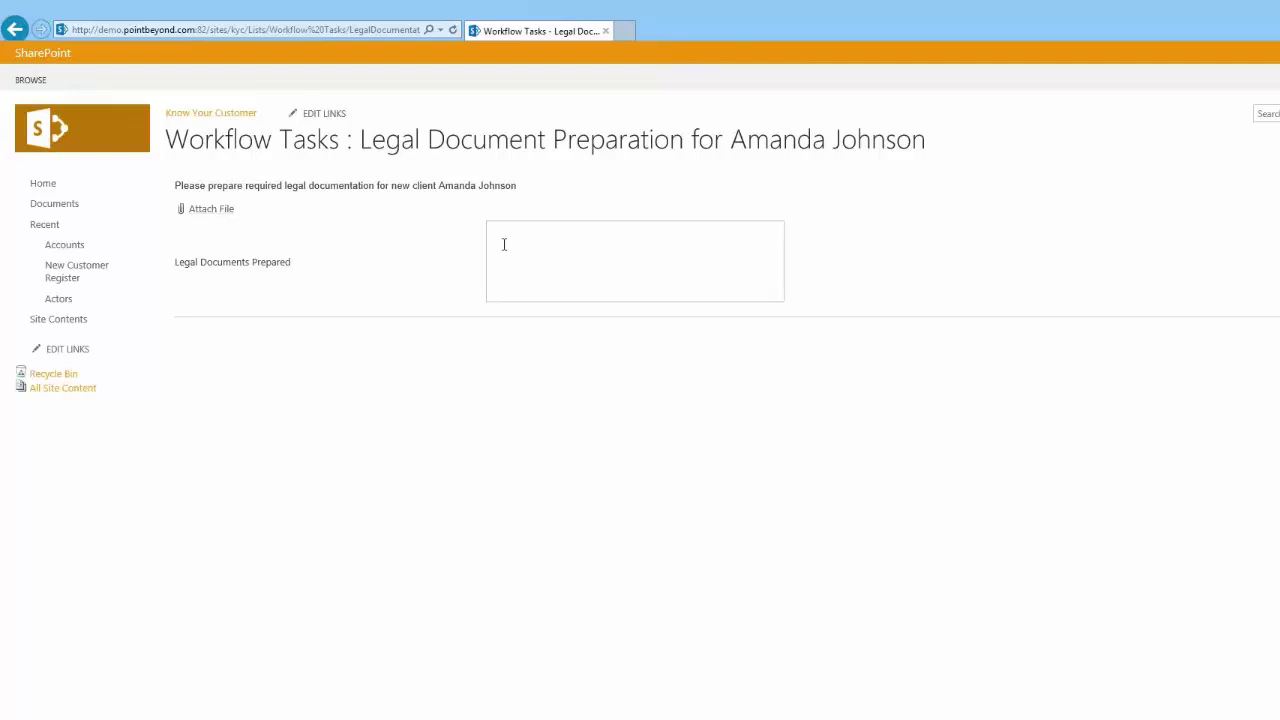
click(566, 250)
text(Contracts)
key(BackSpace)
key(BackSpace)
key(BackSpace)
text(ct and letter completed.)
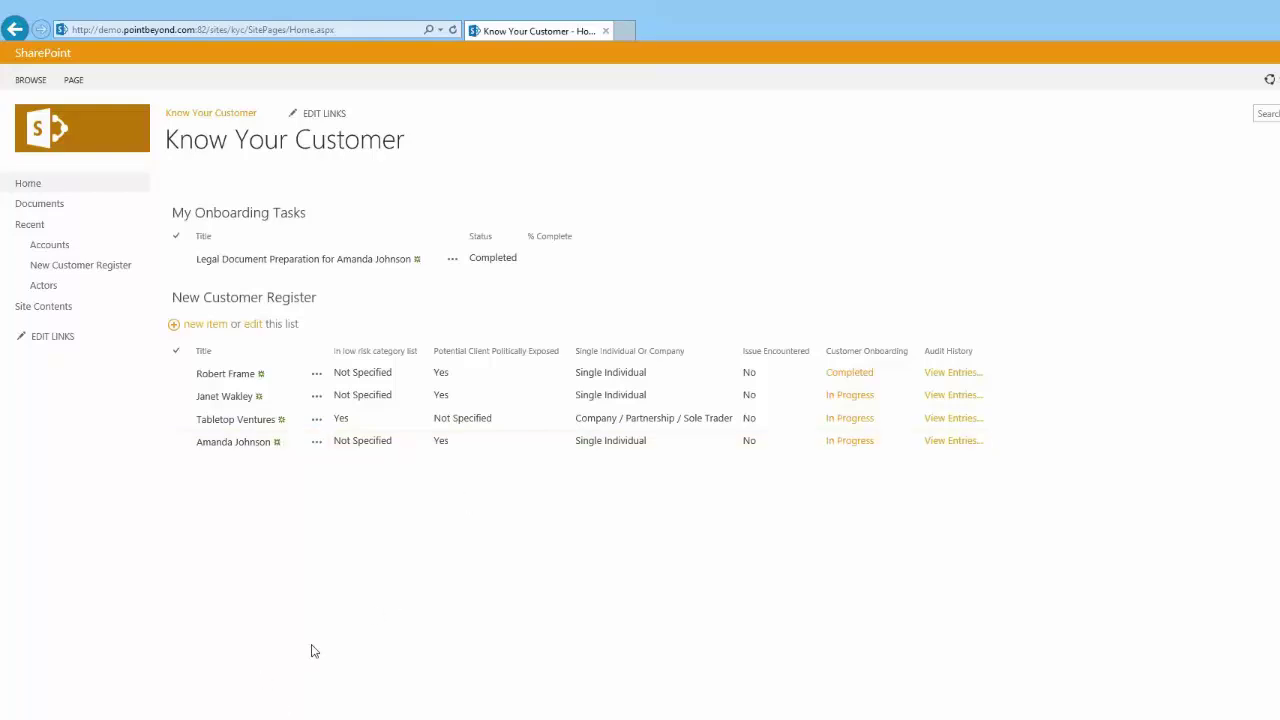
Step: Switch to the other Know Your Customer browser window from the taskbar and maximize it
mouse_move(153, 719)
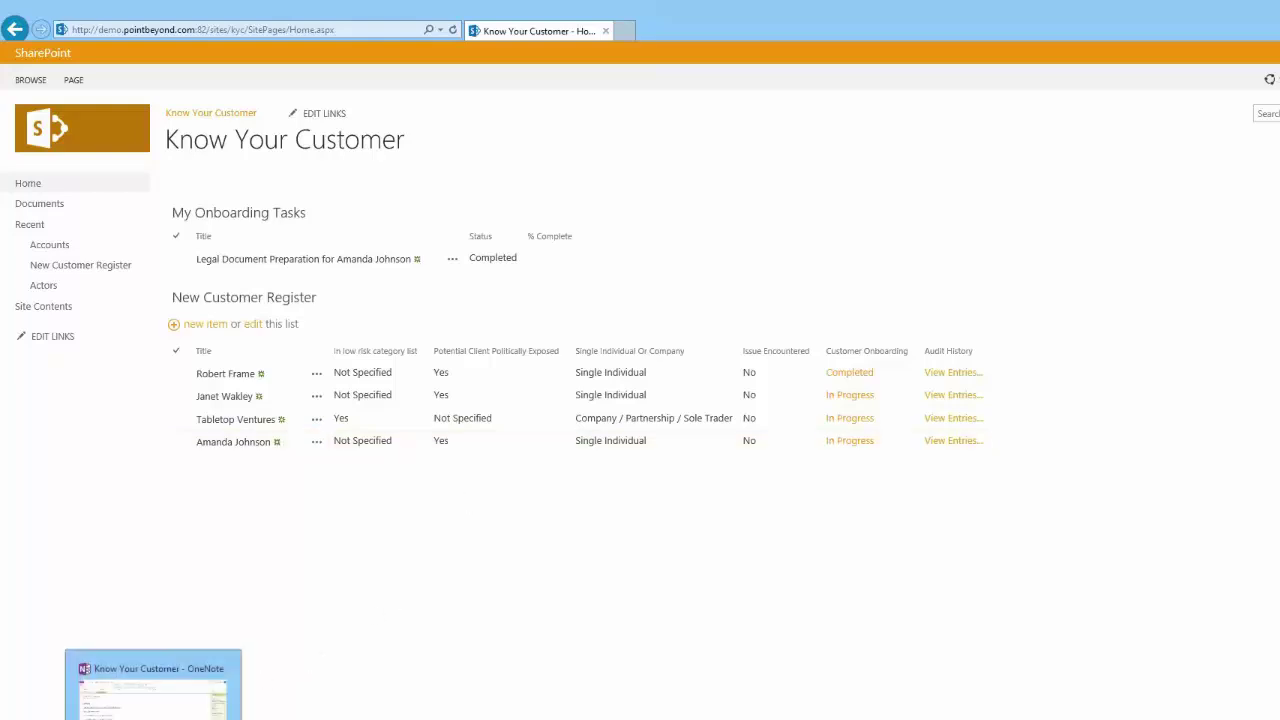
mouse_move(108, 719)
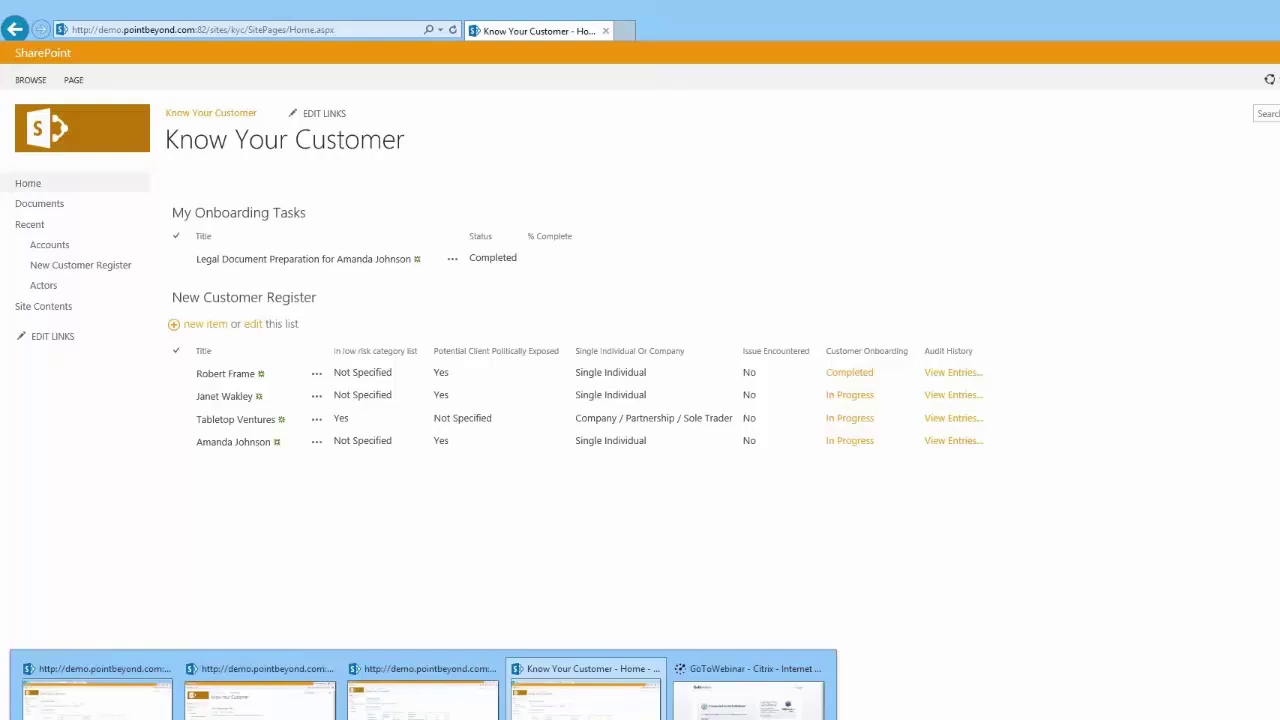
mouse_move(97, 695)
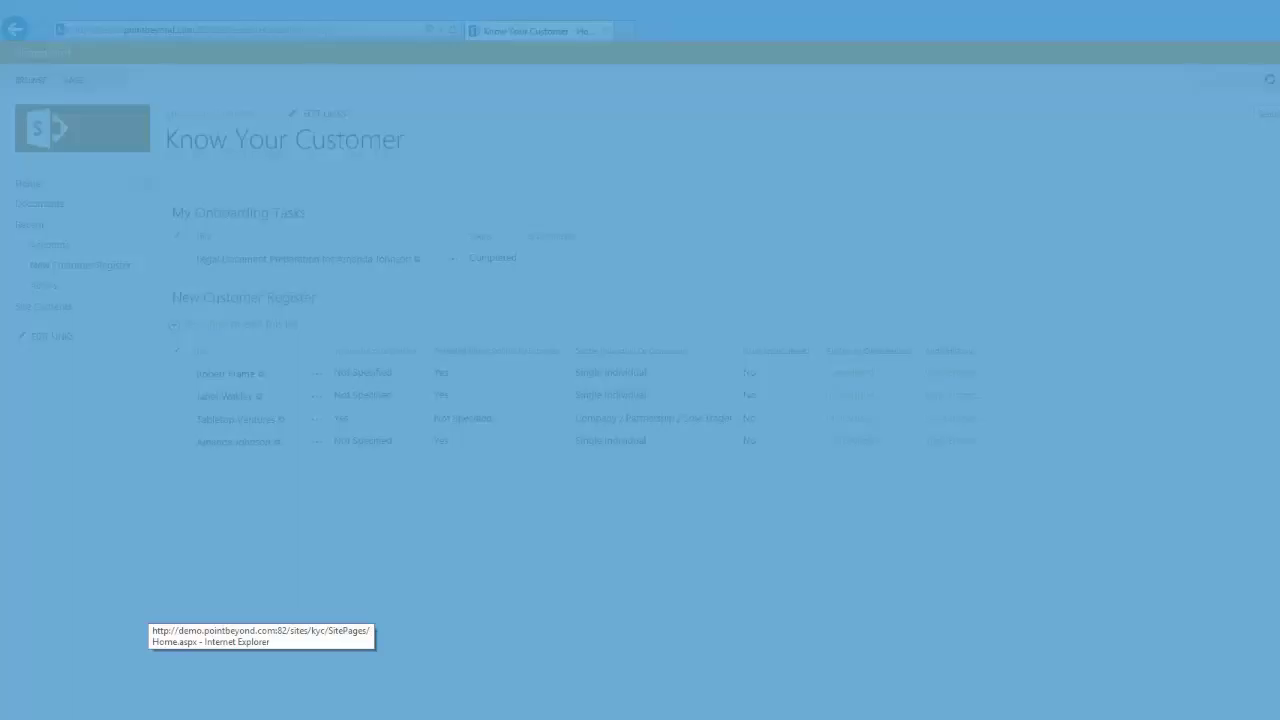
click(259, 700)
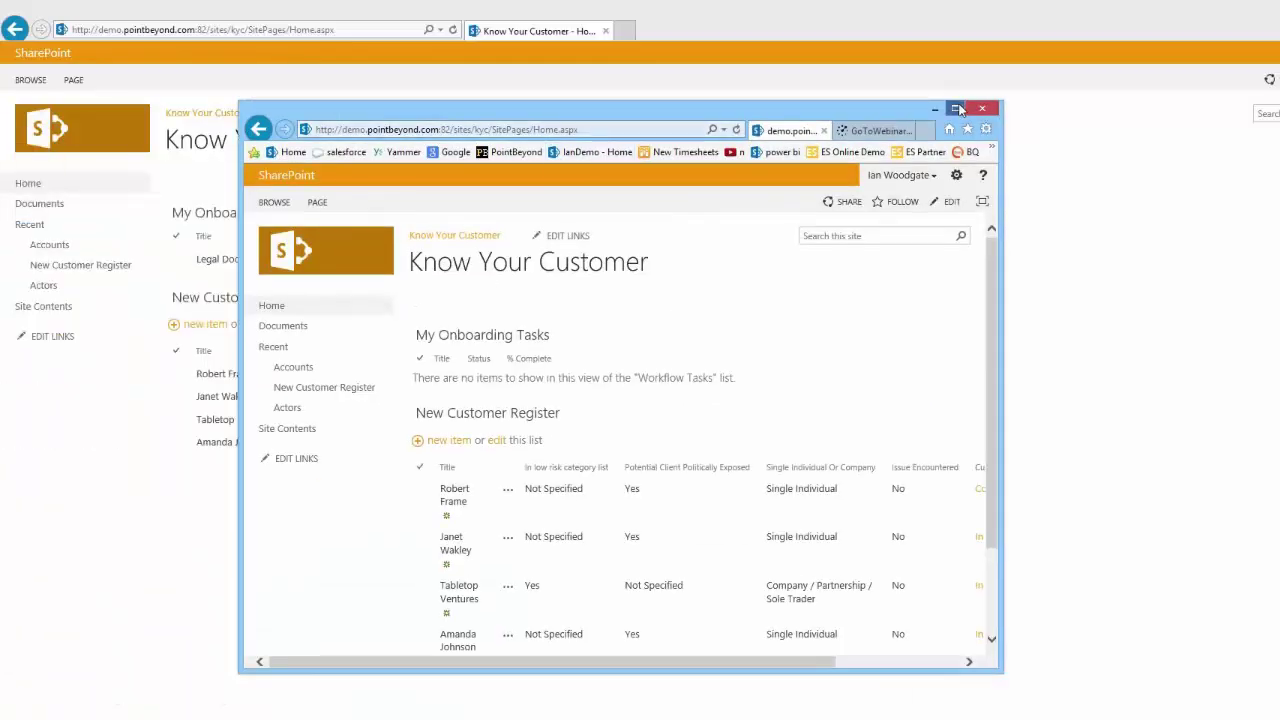
click(957, 109)
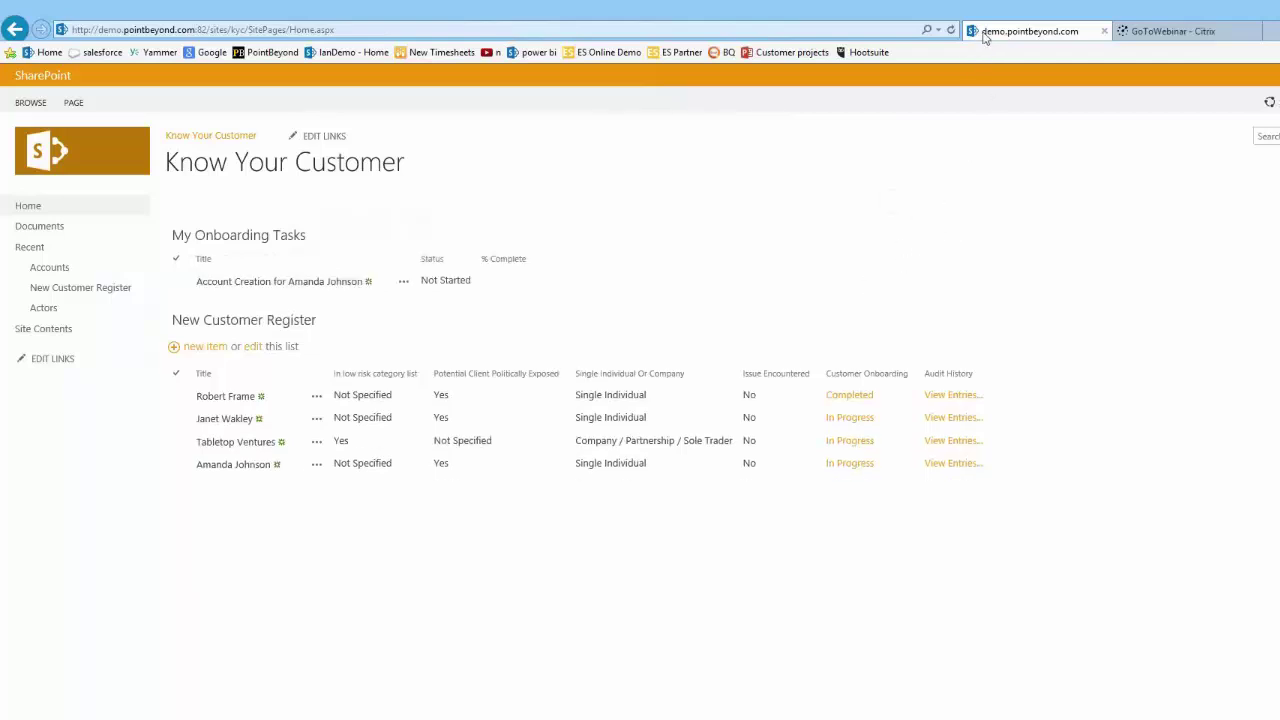
Step: Reload the home page and open the Account Creation task in edit mode
click(951, 31)
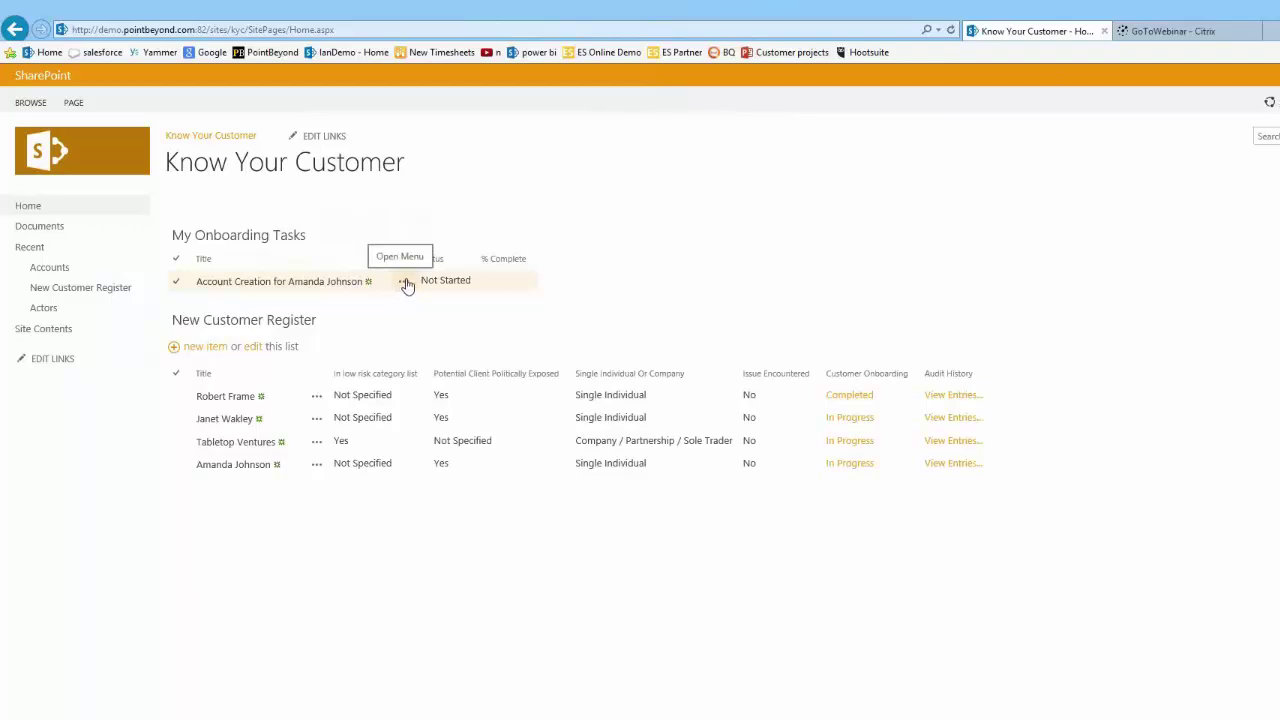
click(404, 283)
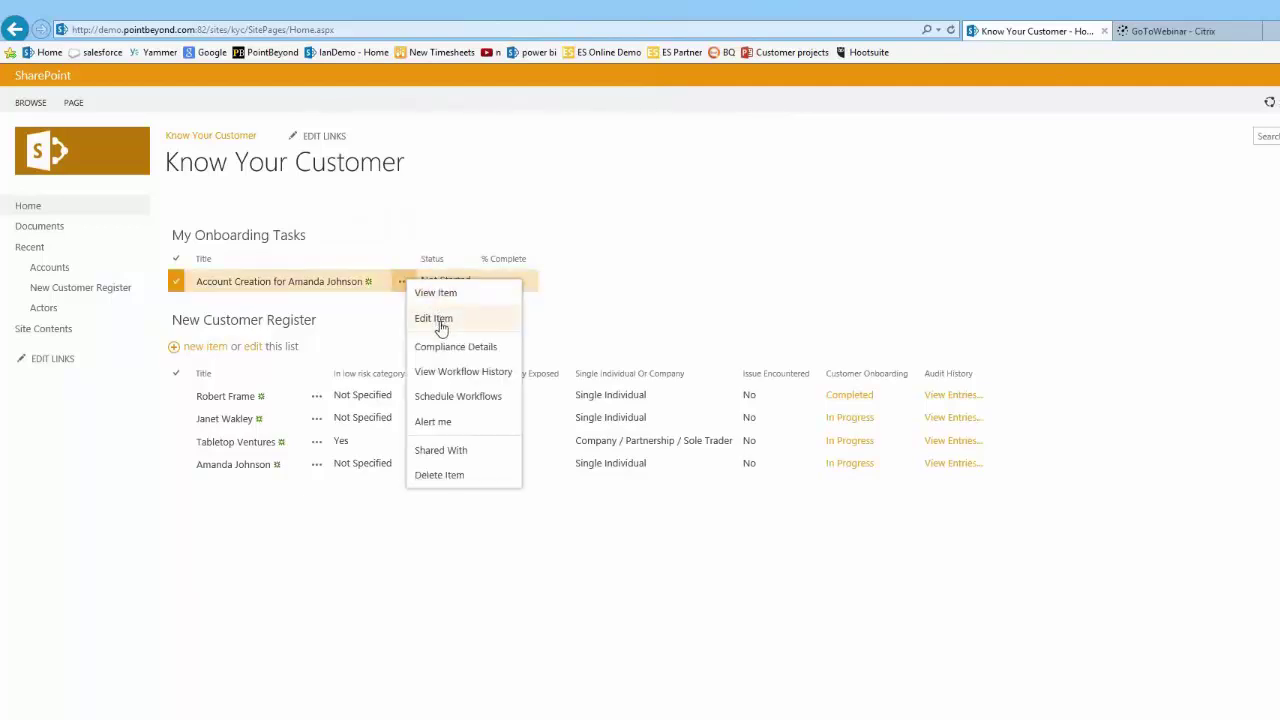
click(440, 322)
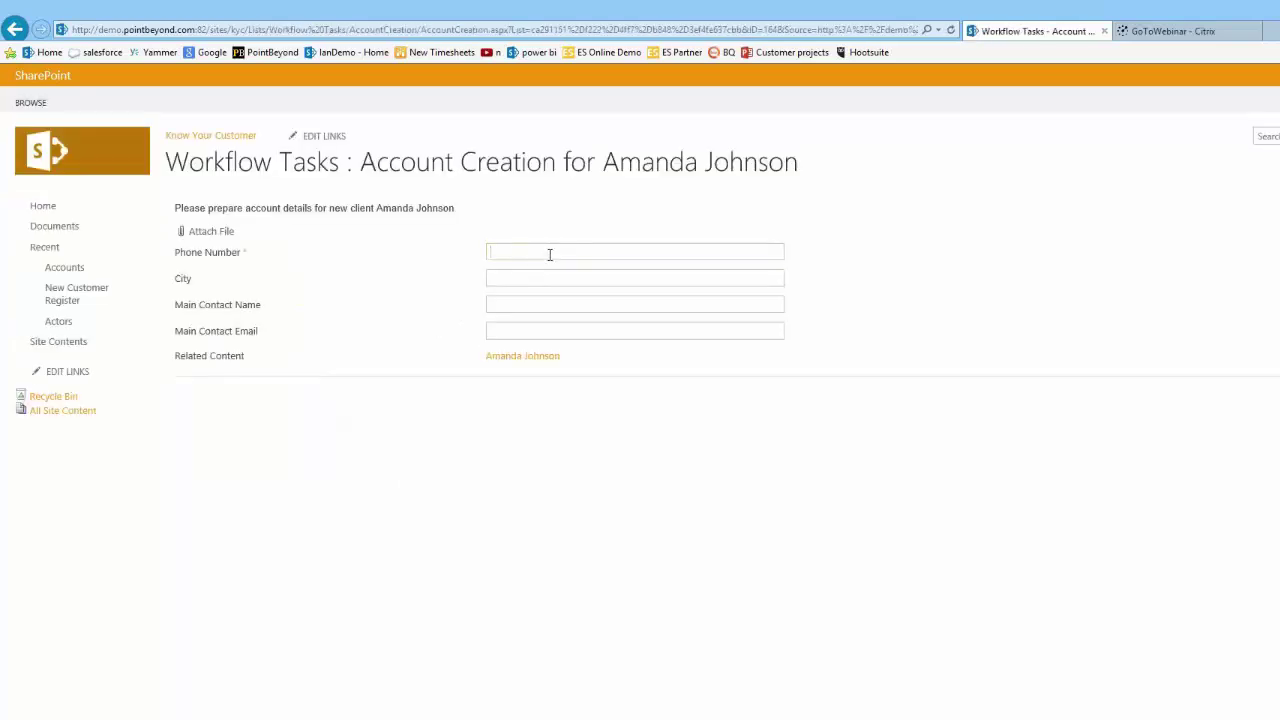
Step: Fill in the phone number from autocomplete and set the city to Manchester
text(123)
key(Down)
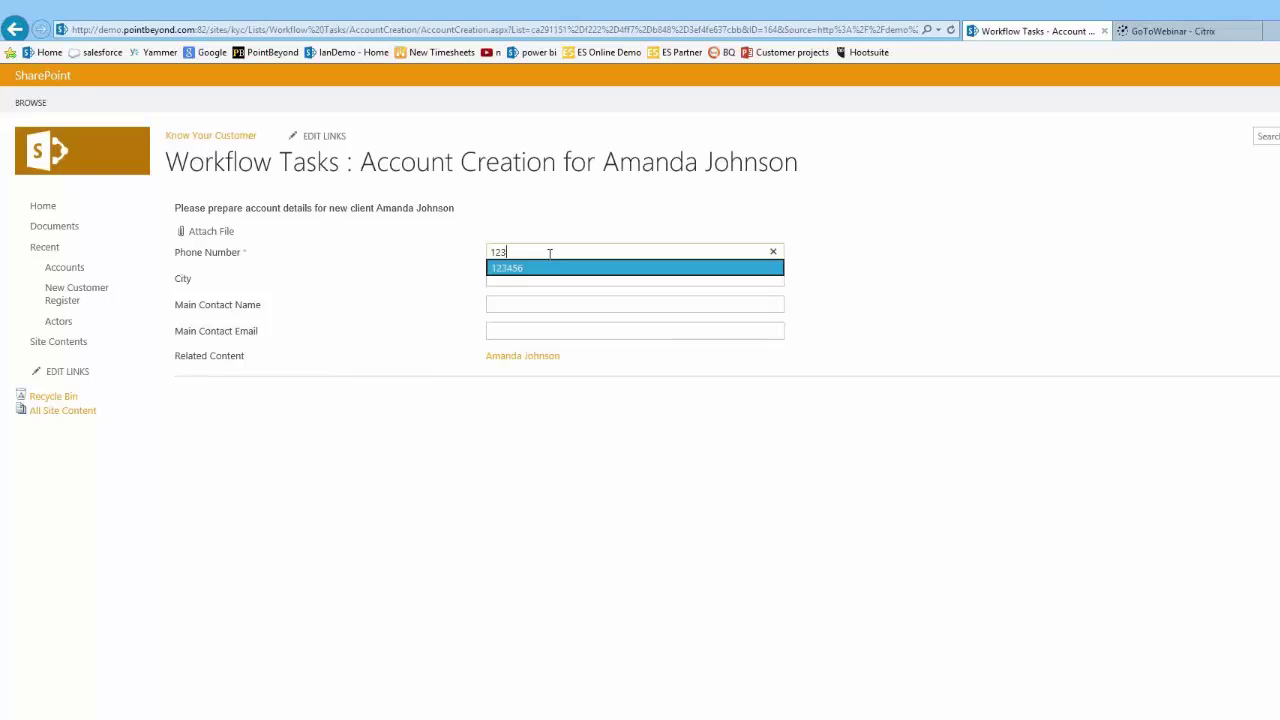
key(Tab)
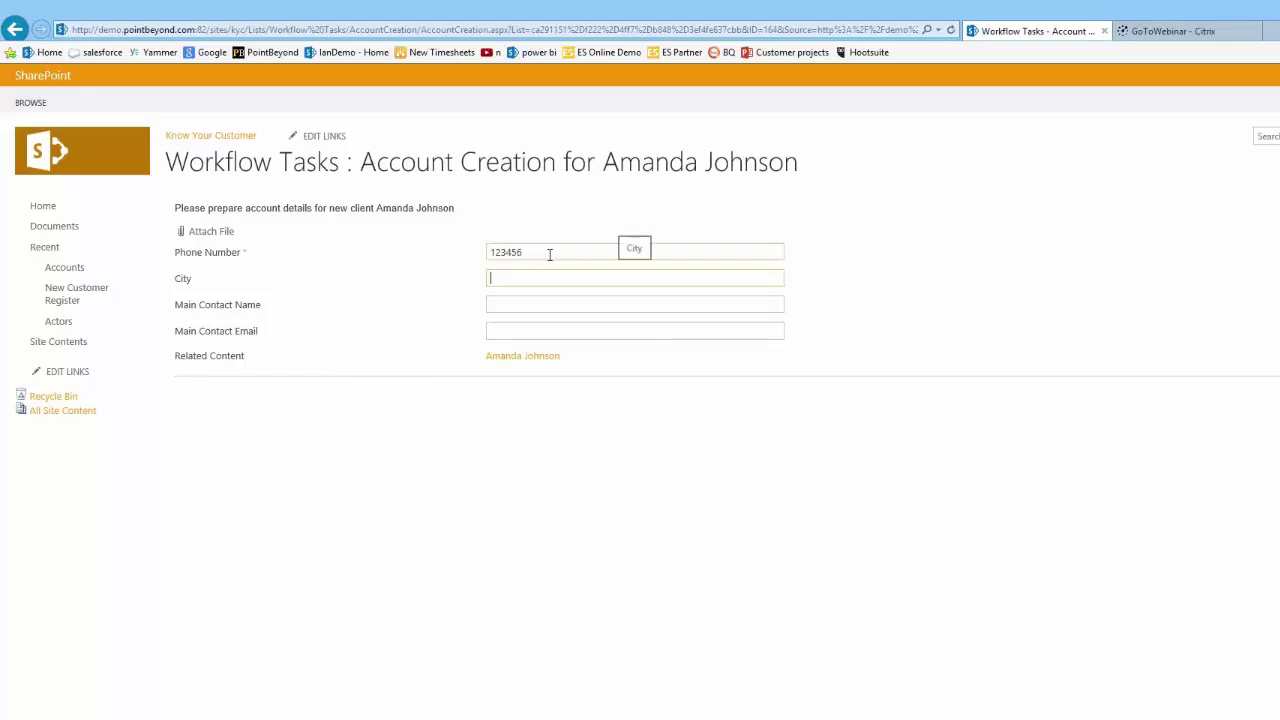
text(Manv)
key(BackSpace)
text(chester)
key(Tab)
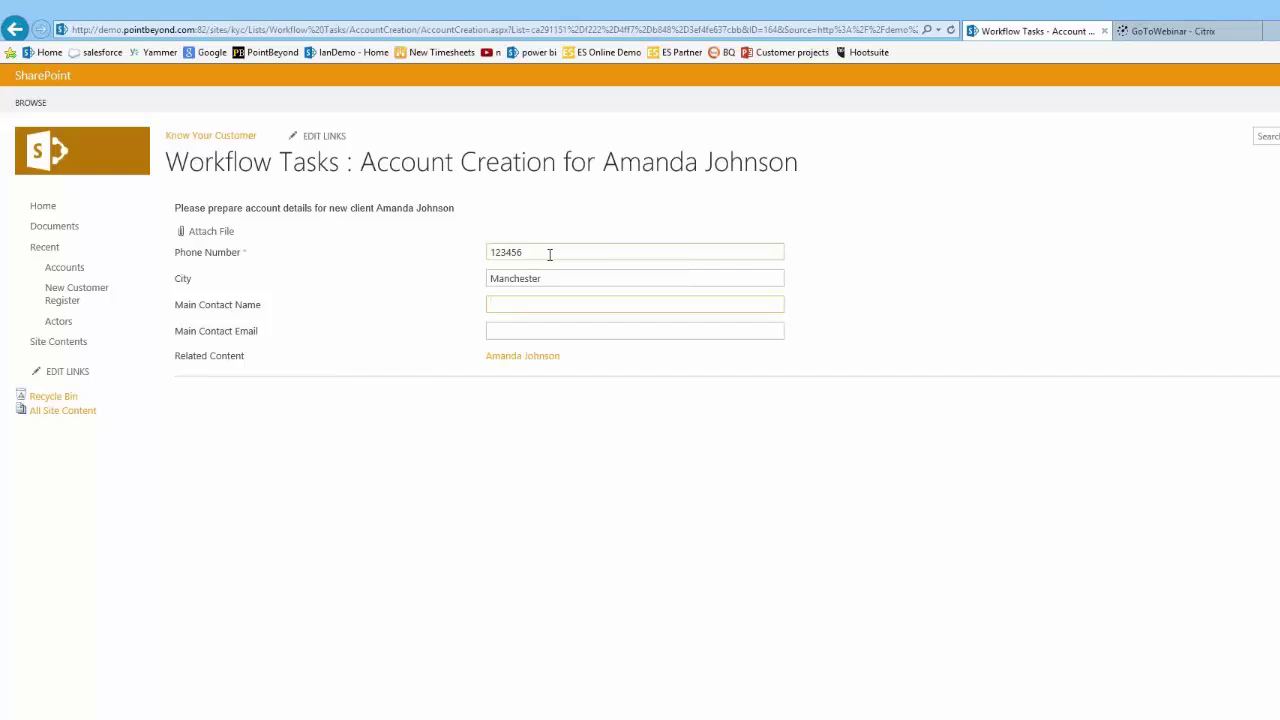
Step: Pick the main contact's name and e-mail from suggestions and submit the account details
text(jo)
key(BackSpace)
key(BackSpace)
text(Jul)
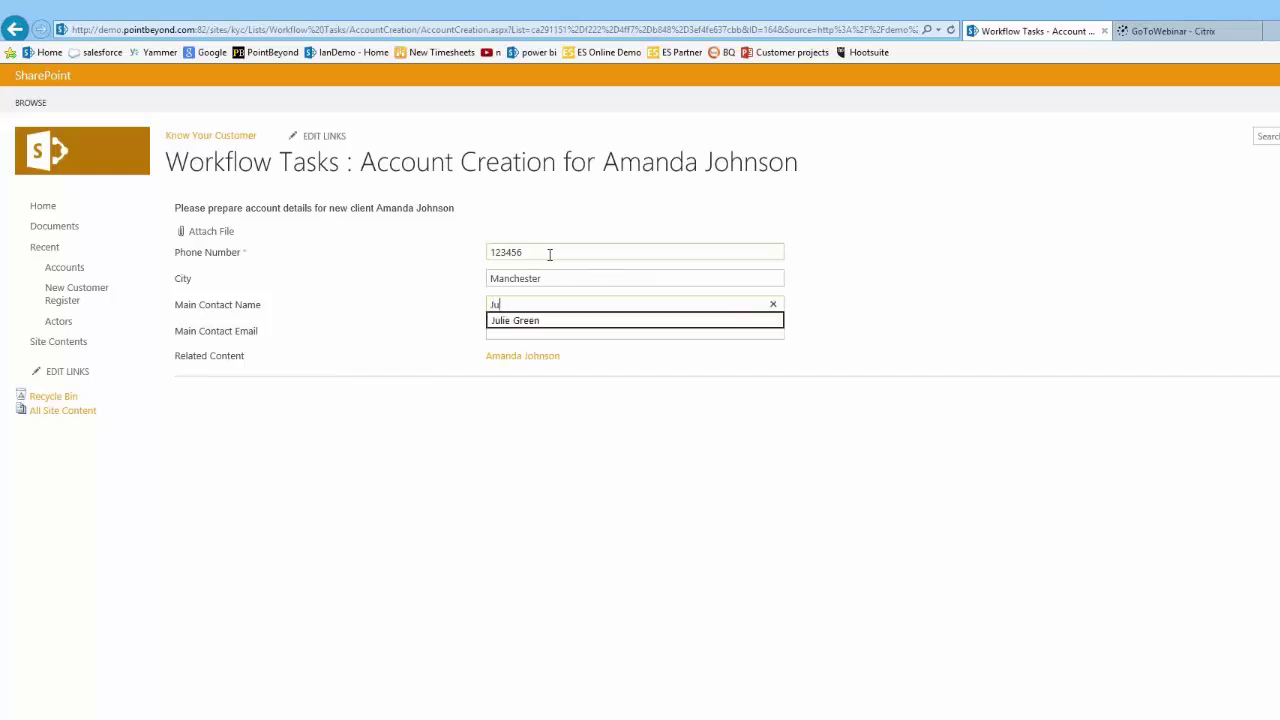
text(ie)
key(Down)
key(Tab)
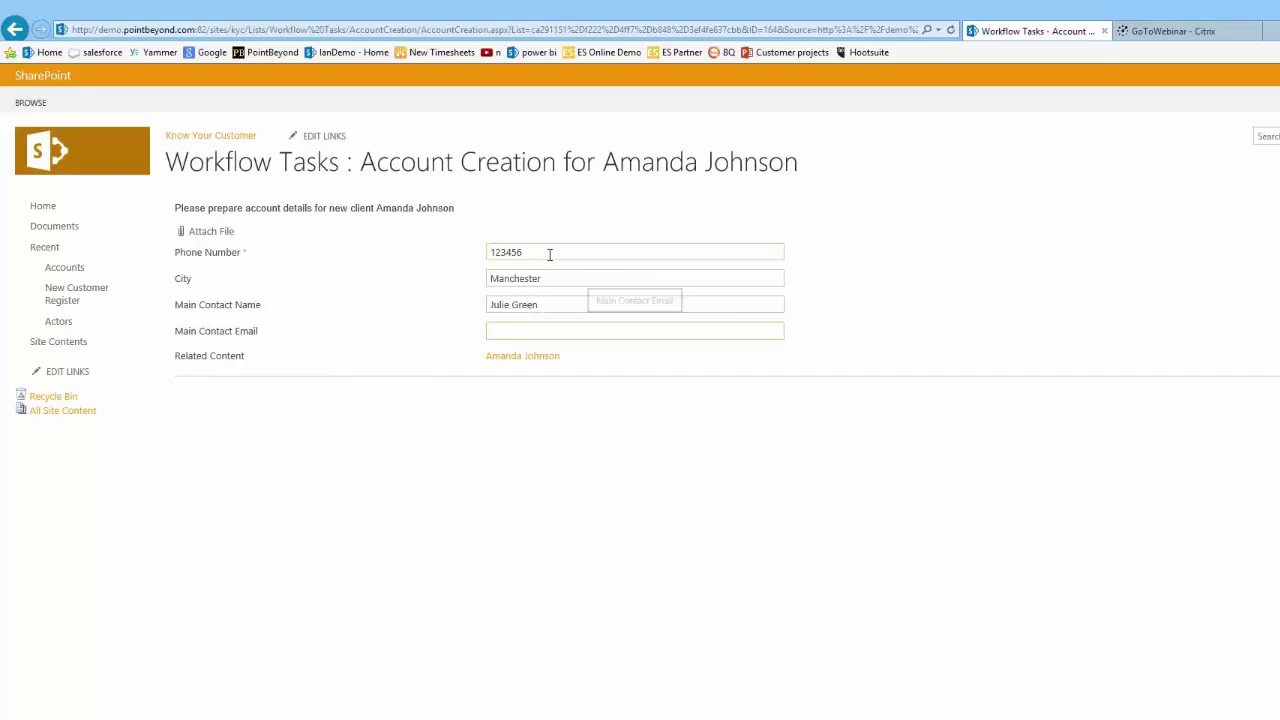
text(j)
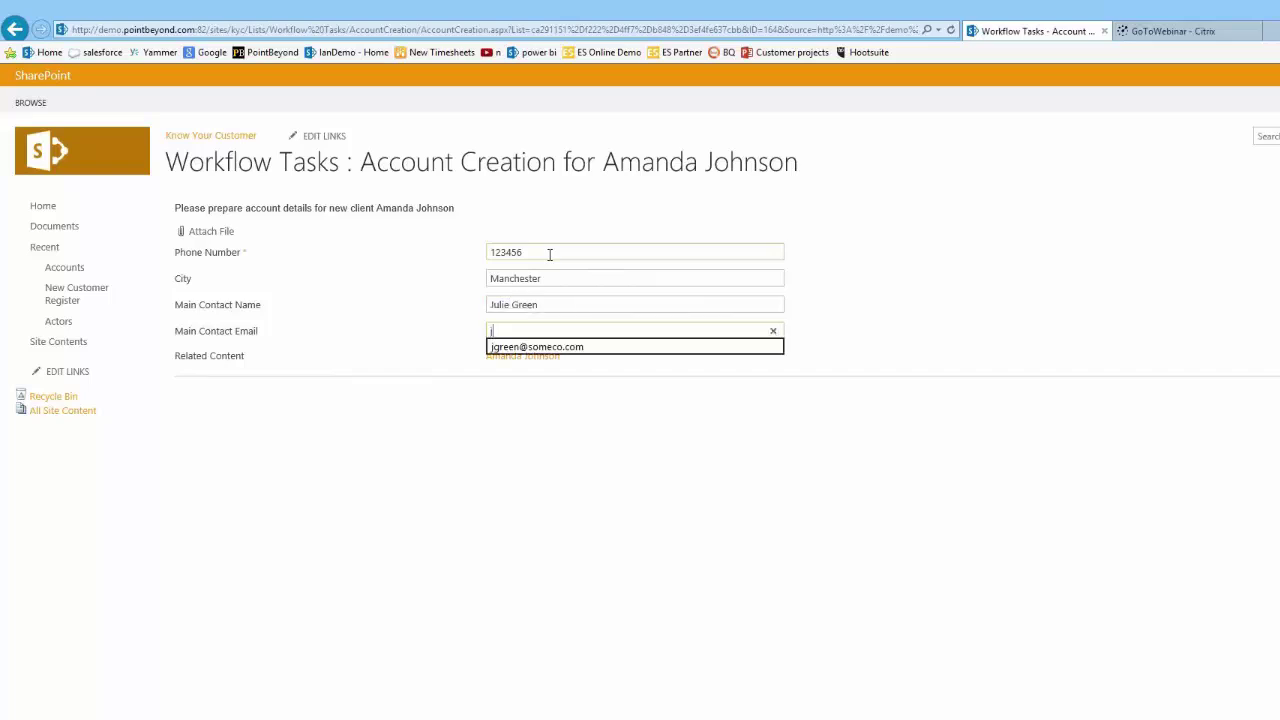
key(Down)
key(Tab)
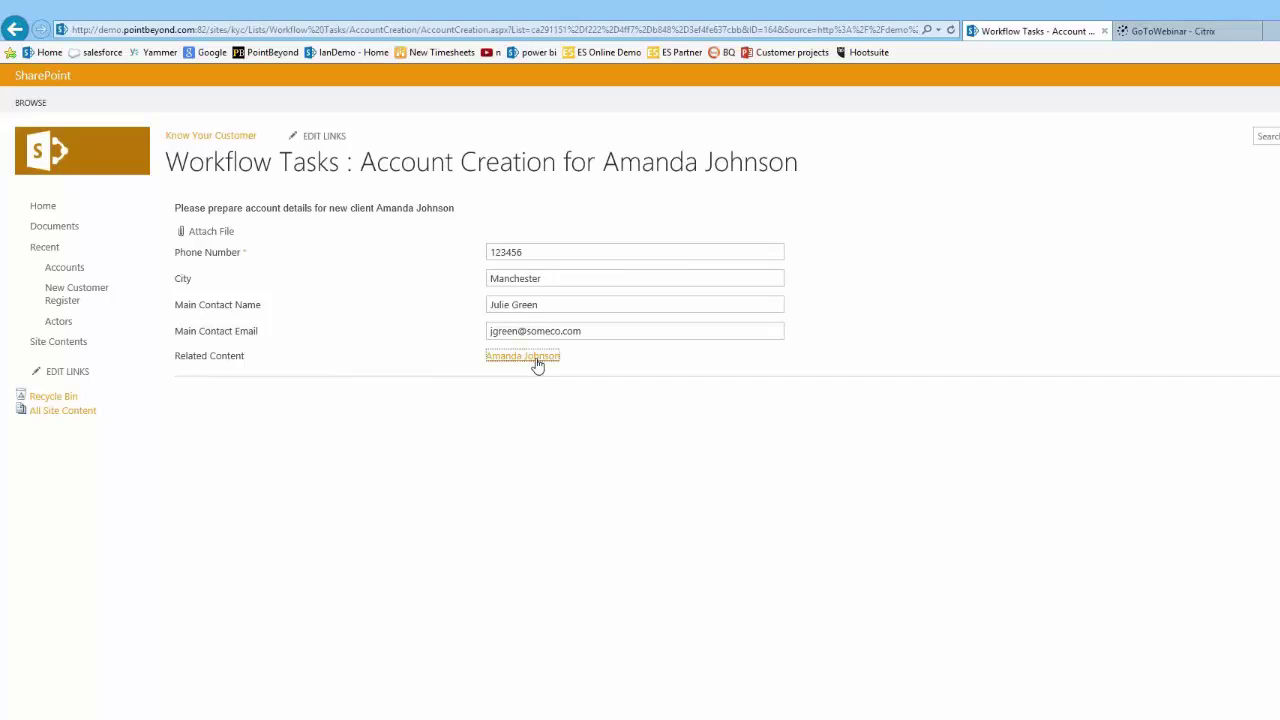
click(1279, 383)
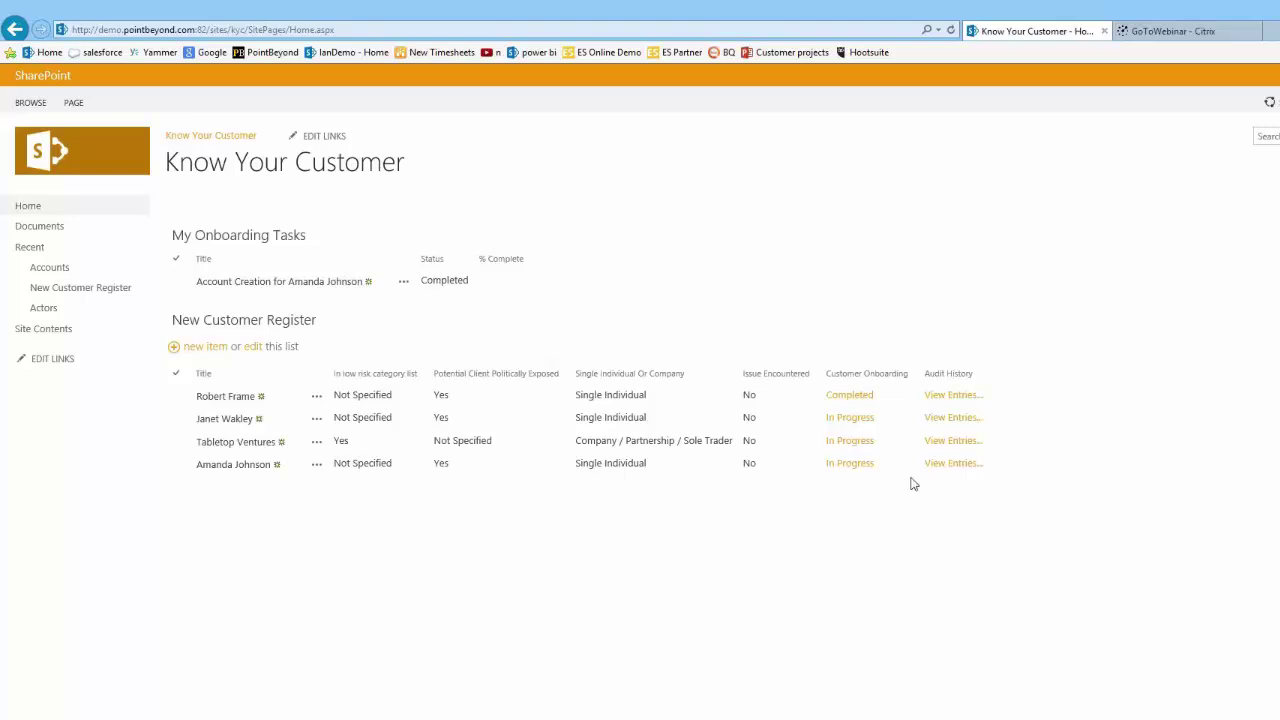
Step: Open View Entries in the client's Audit History column of the New Customer Register
click(963, 464)
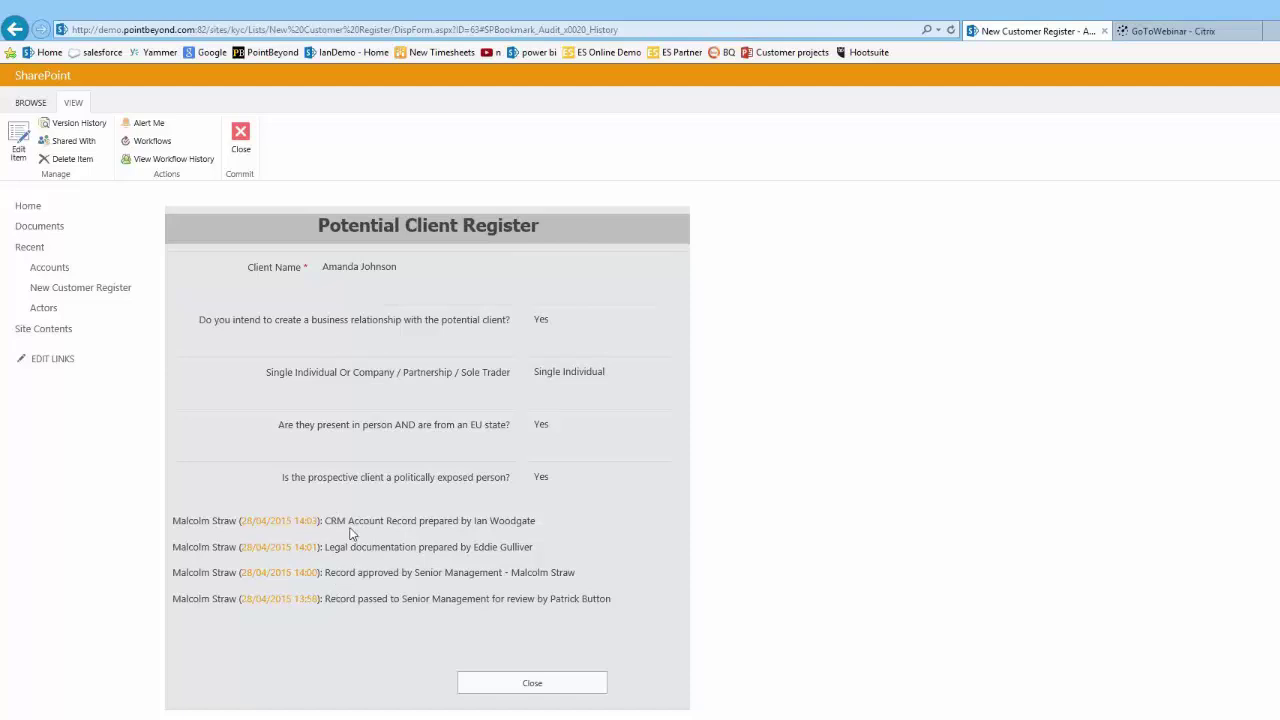
Step: Highlight who prepared the CRM record and legal documentation, and who passed and approved the record
drag(474, 521, 537, 520)
drag(474, 547, 531, 547)
drag(550, 598, 611, 598)
drag(512, 572, 576, 572)
drag(474, 547, 533, 547)
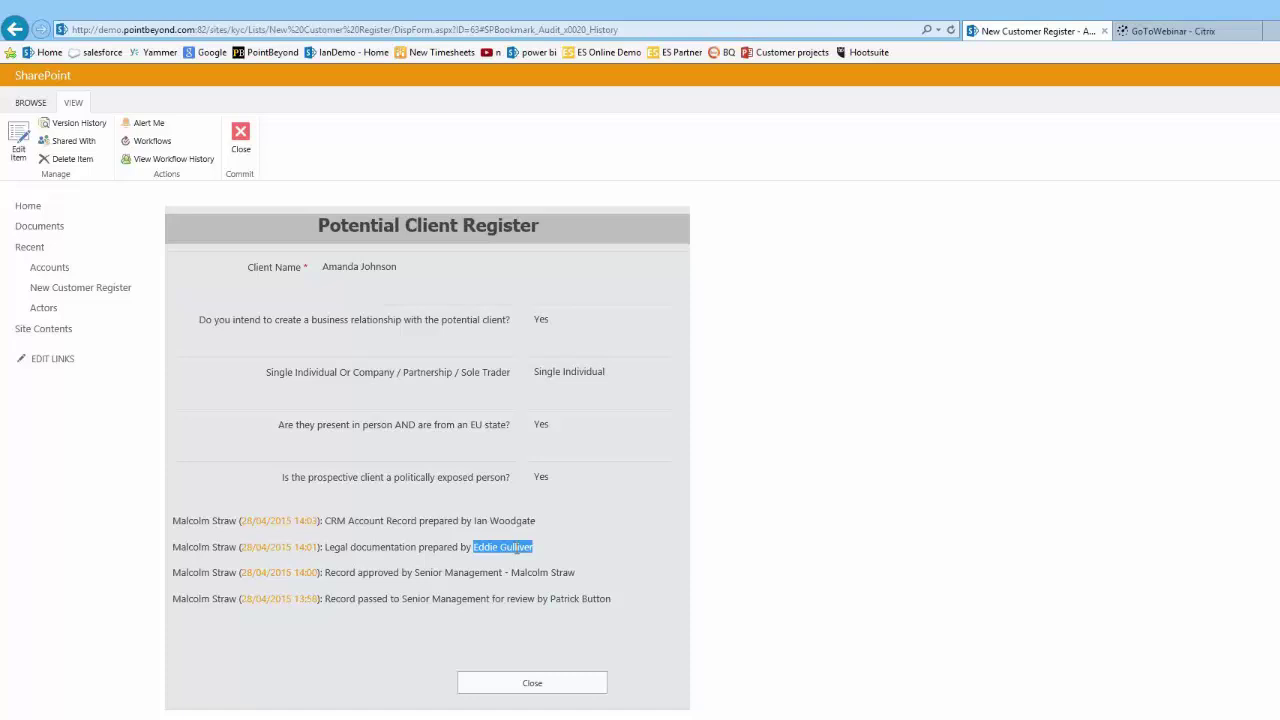
Step: Close the register entry and view the client's Customer Onboarding status, showing all four tasks Completed
click(240, 145)
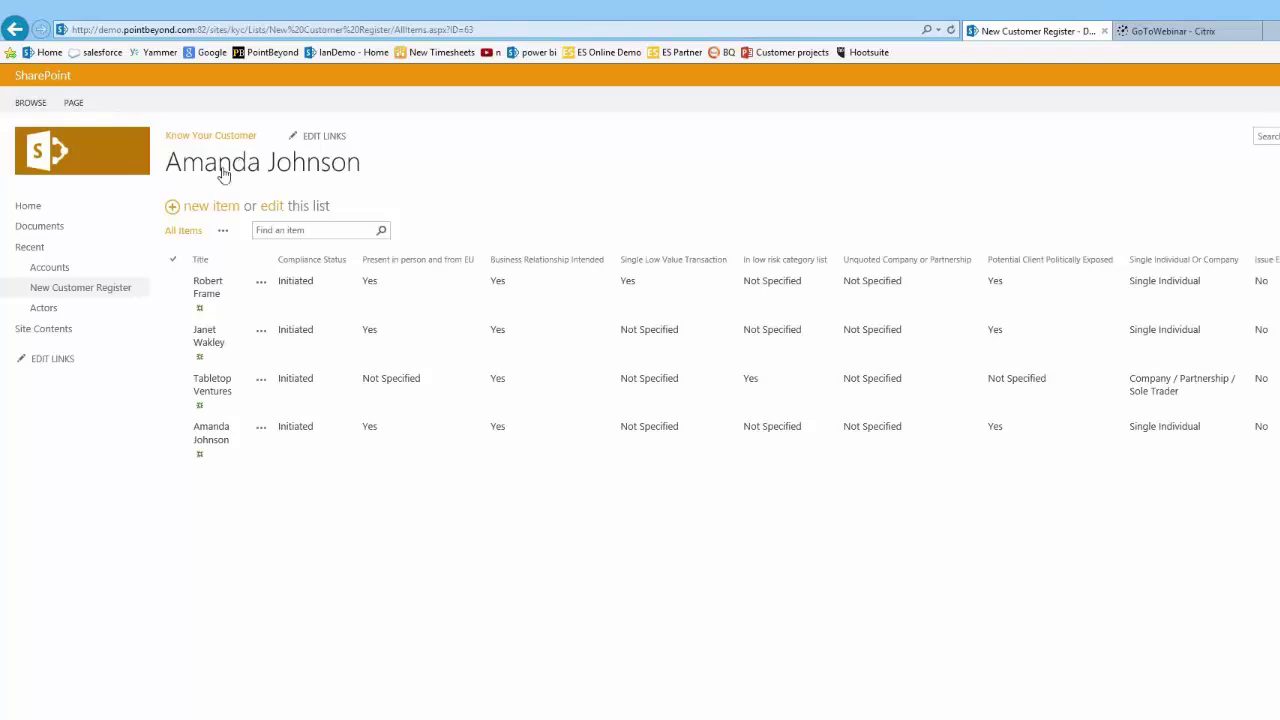
click(28, 206)
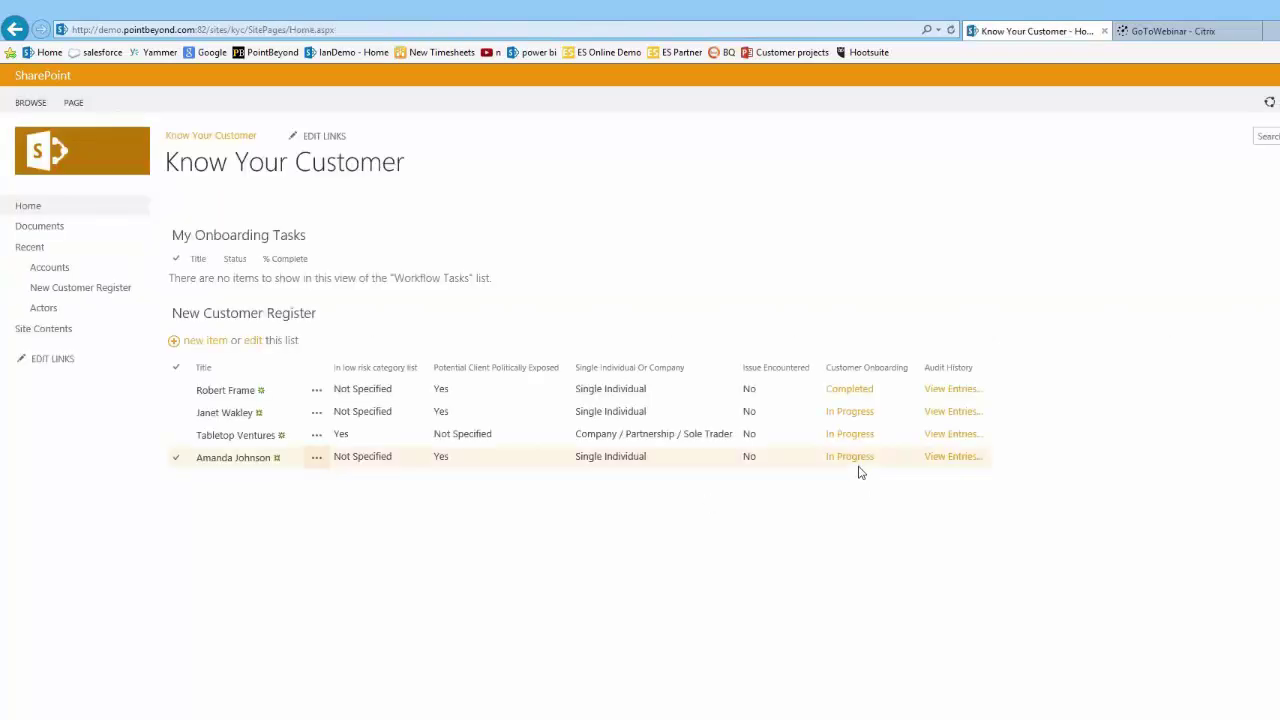
click(856, 460)
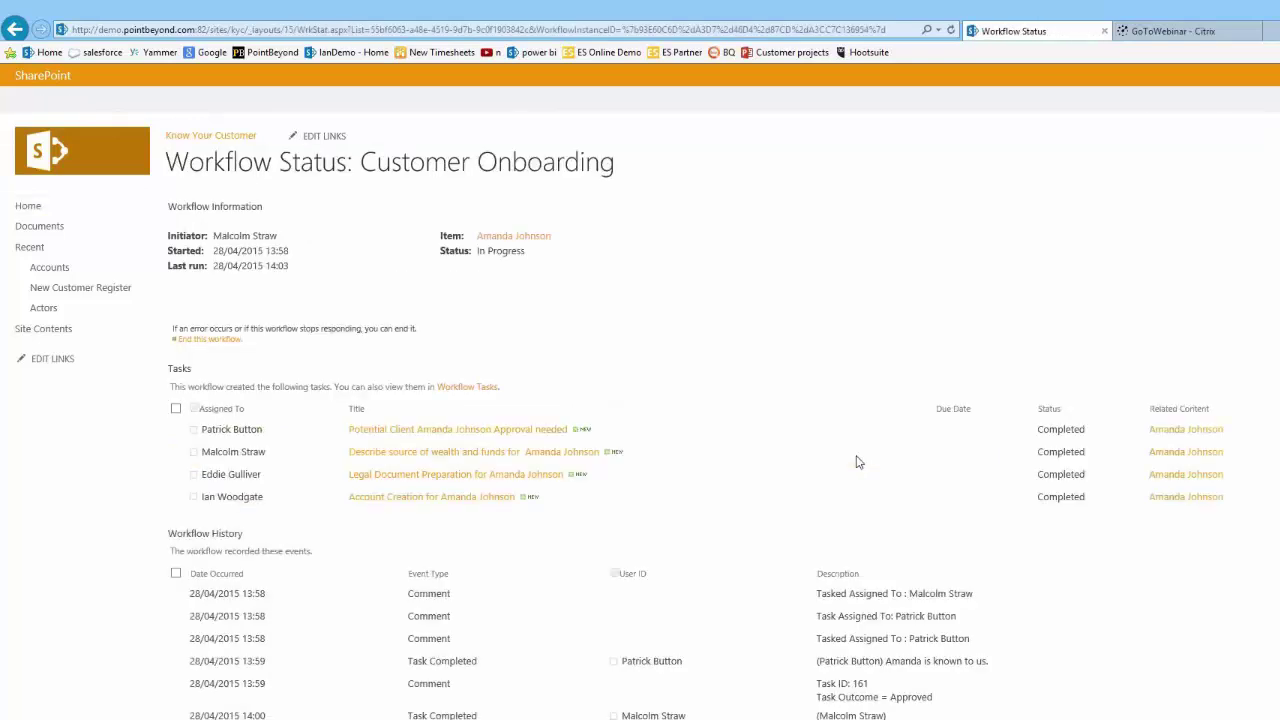
scroll(851, 457, down, 1)
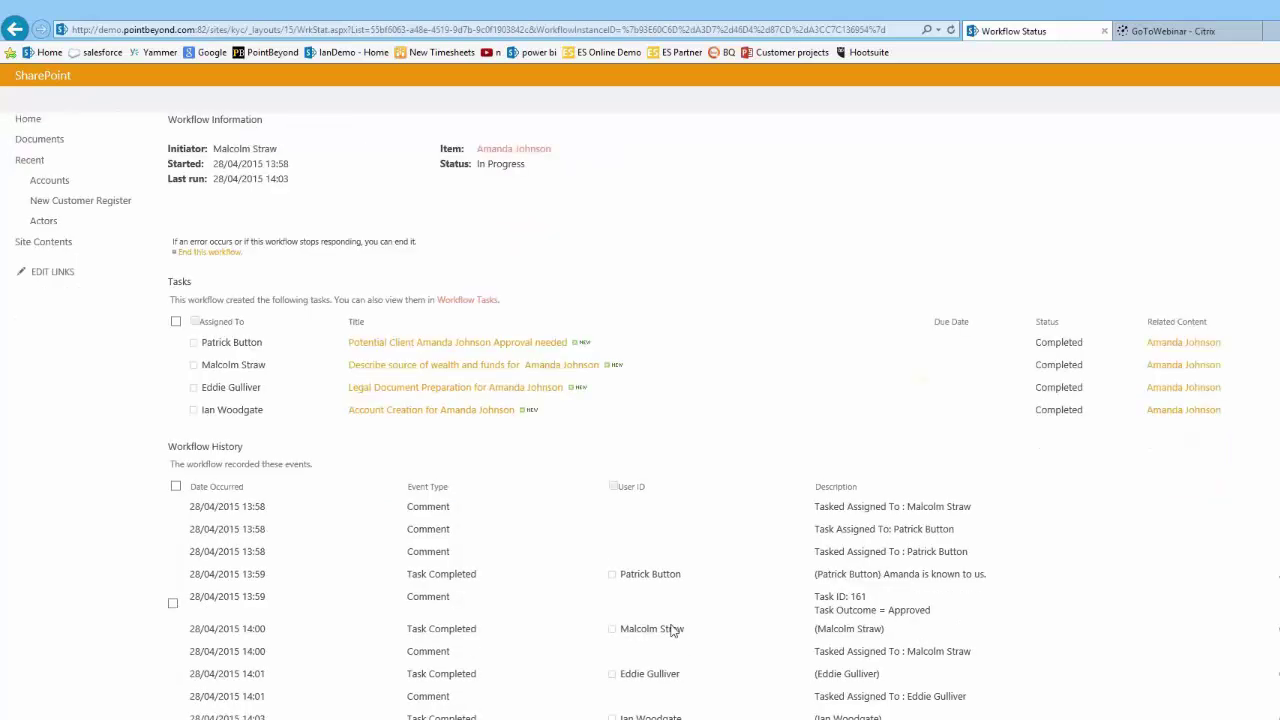